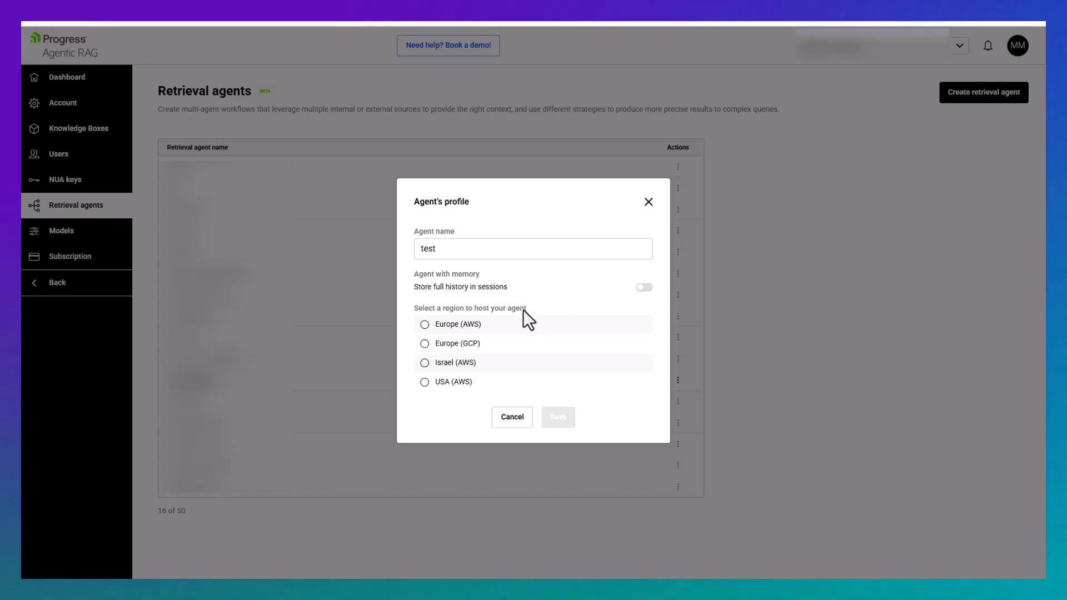
- Host the new retrieval agent "test" in the USA (AWS) region, save it and open the agent
left_click(440, 383)
left_click(556, 423)
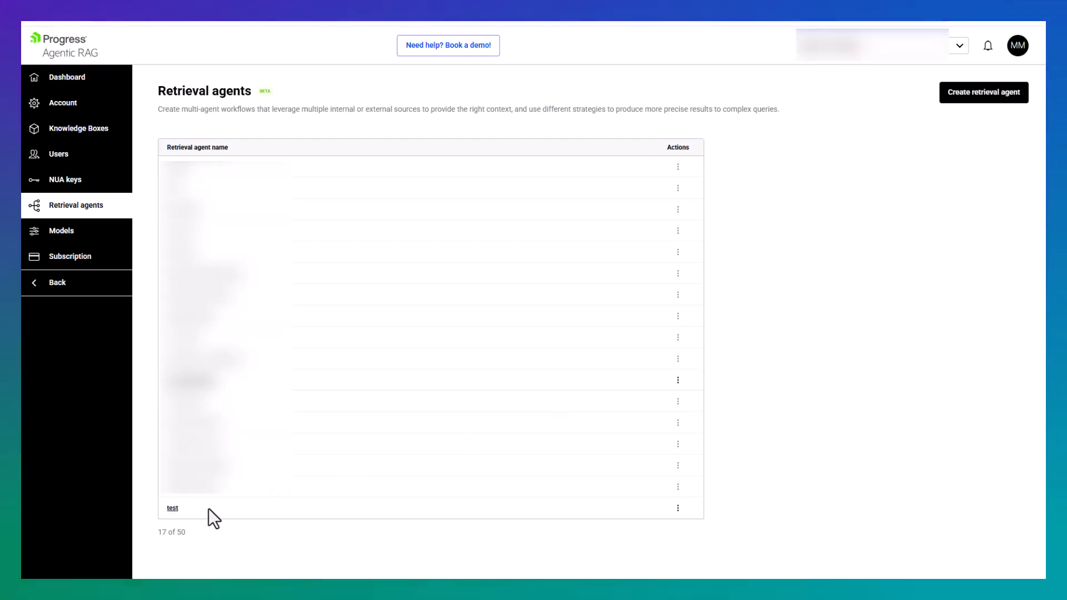
left_click(174, 509)
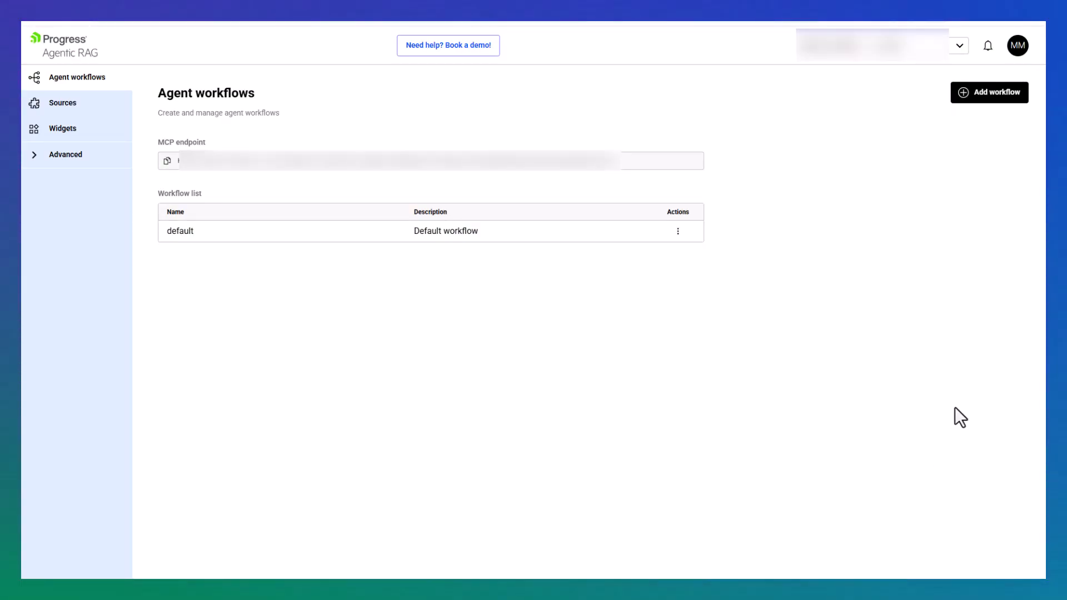
- Add a workflow named "recipes and ingredients" with the description "locates stores that stock ingredients for our recipes."
left_click(973, 99)
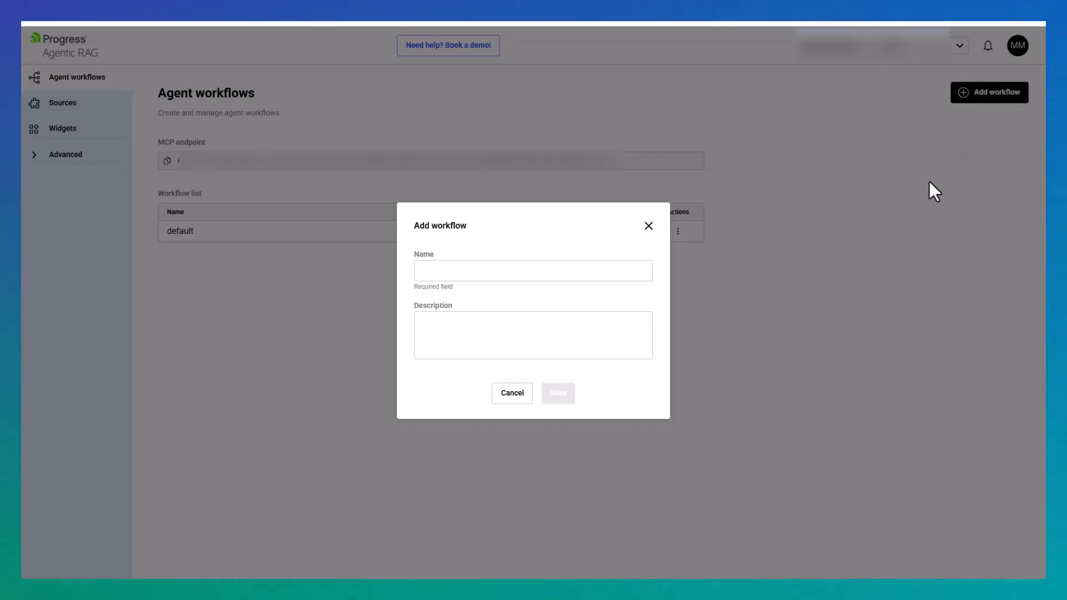
left_click(518, 273)
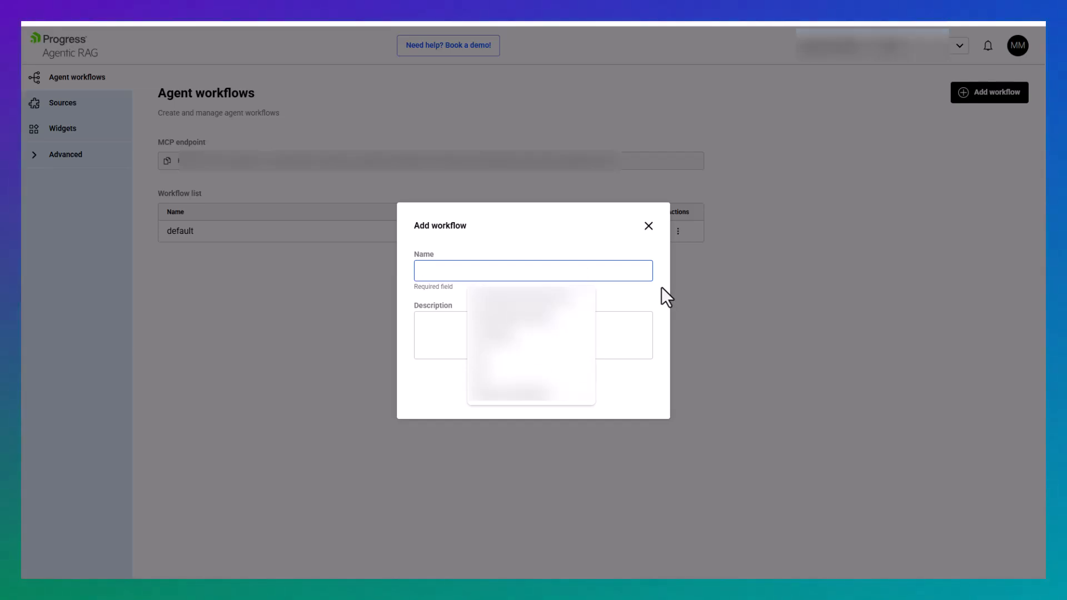
type("recipes and i")
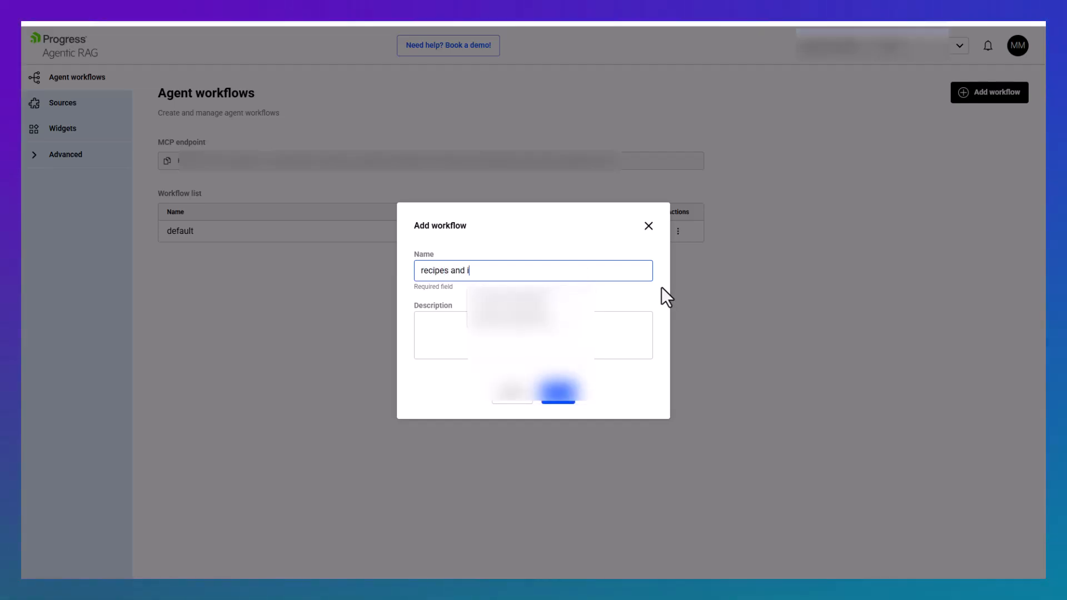
type("ngredients")
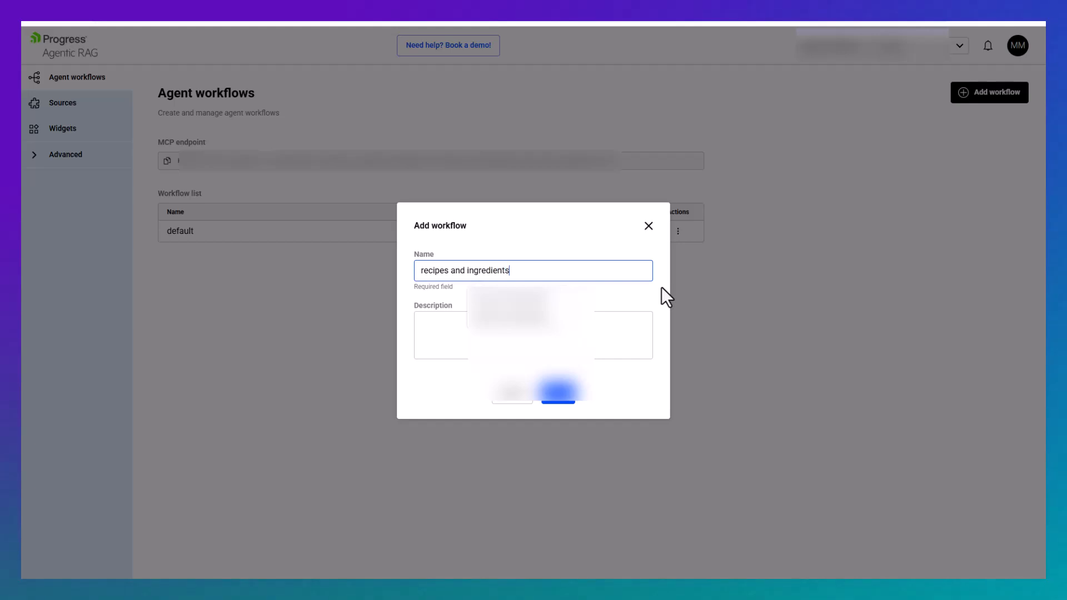
left_click(611, 323)
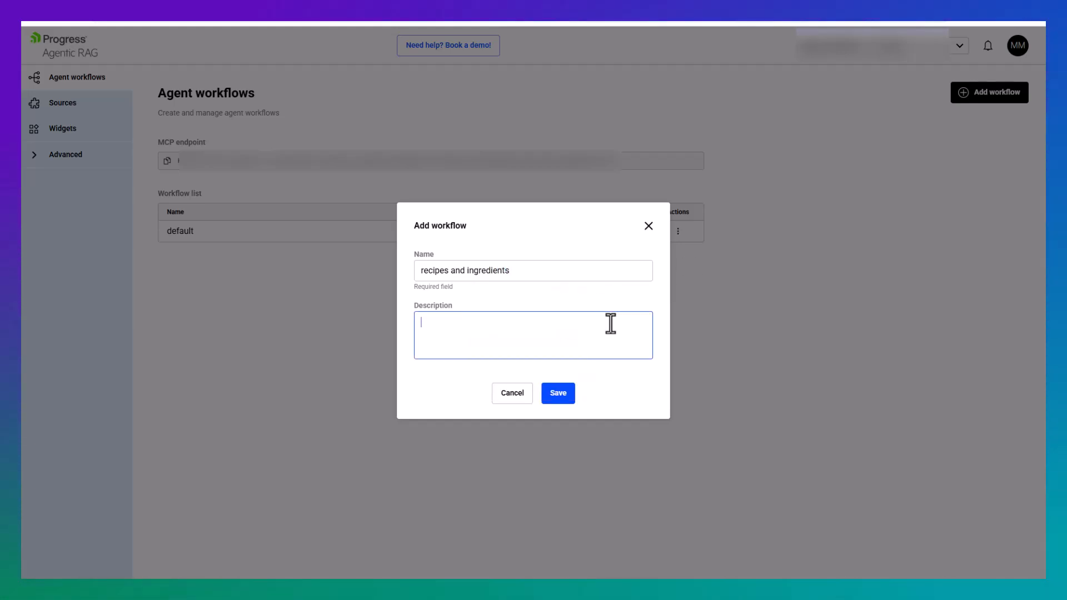
type("locates stores that ")
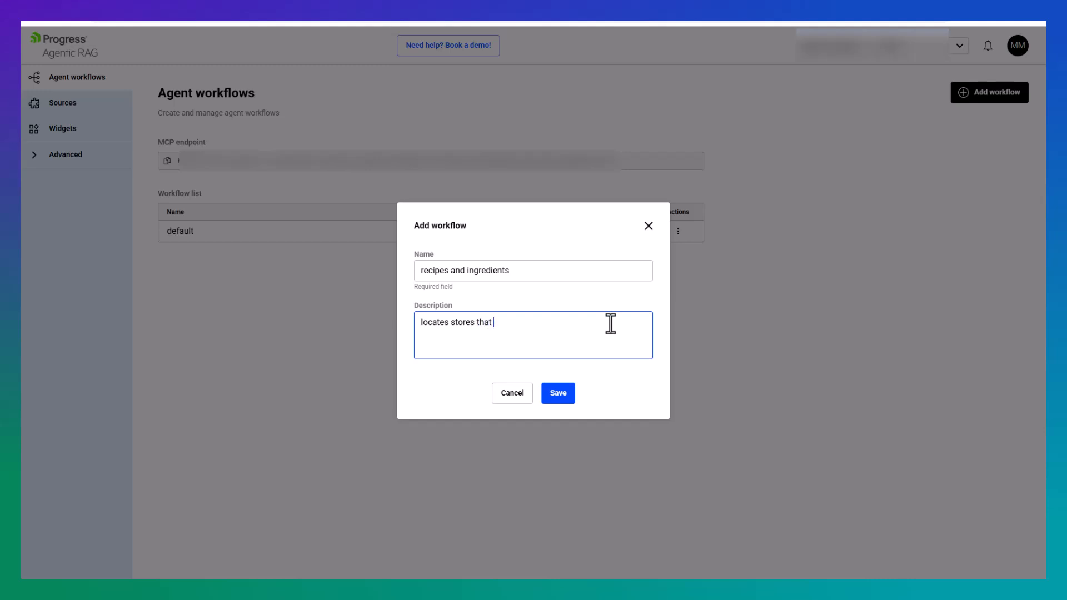
type("stock ingredients")
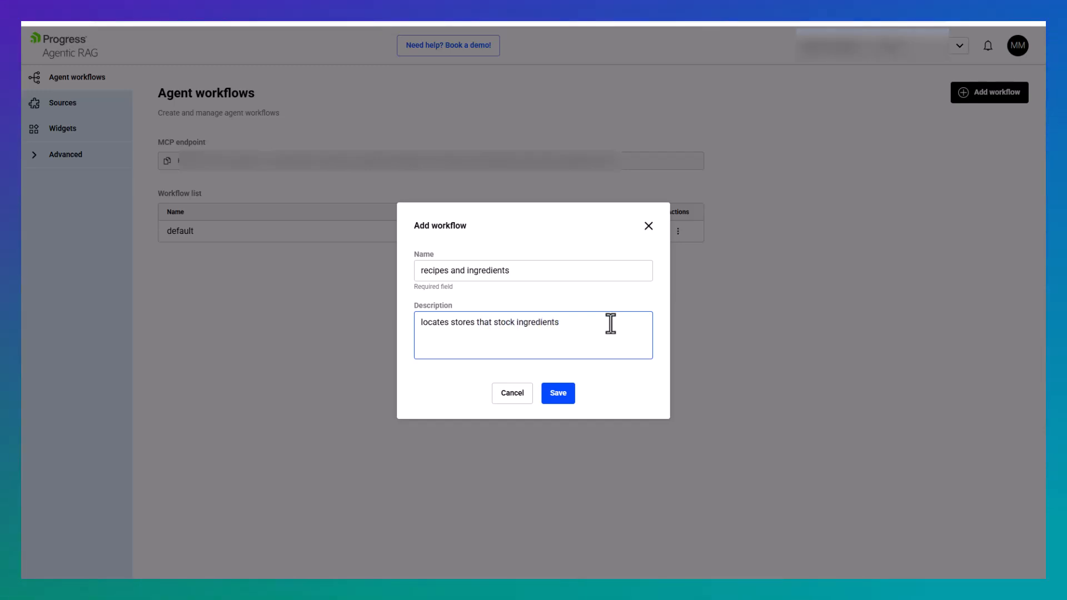
type(" for our recipes.")
left_click(558, 397)
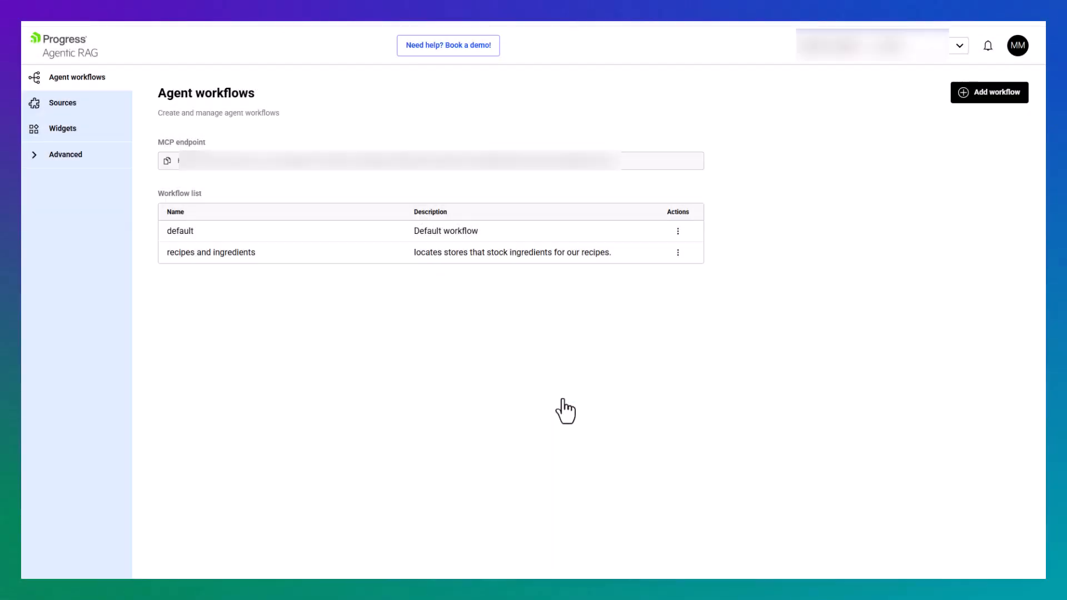
- Open the "recipes and ingredients" workflow and add a Smart Agent node to its Retrieval Context stage
left_click(229, 254)
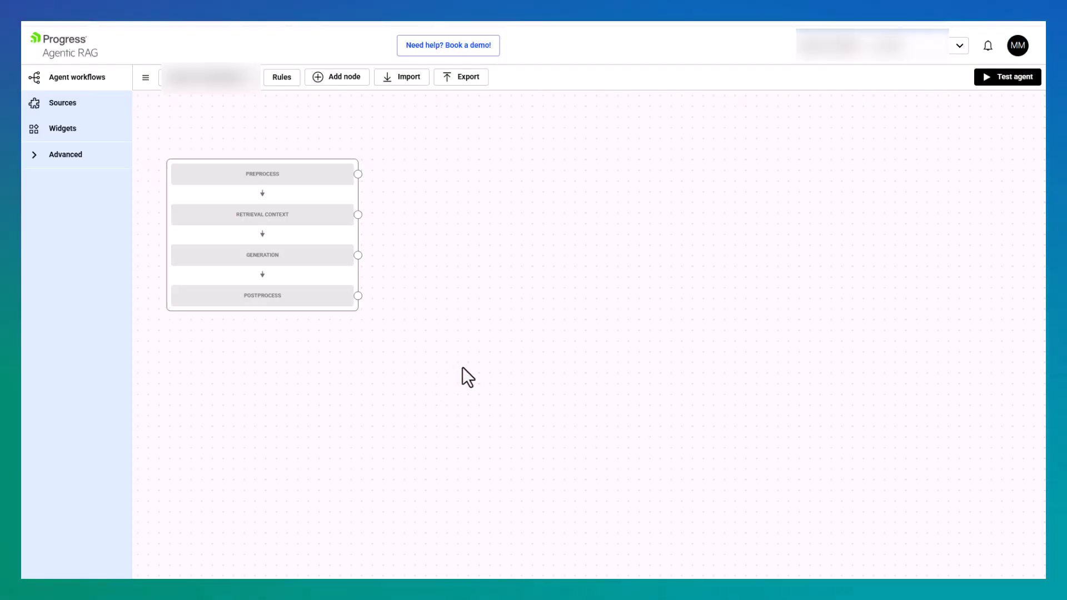
left_click(358, 216)
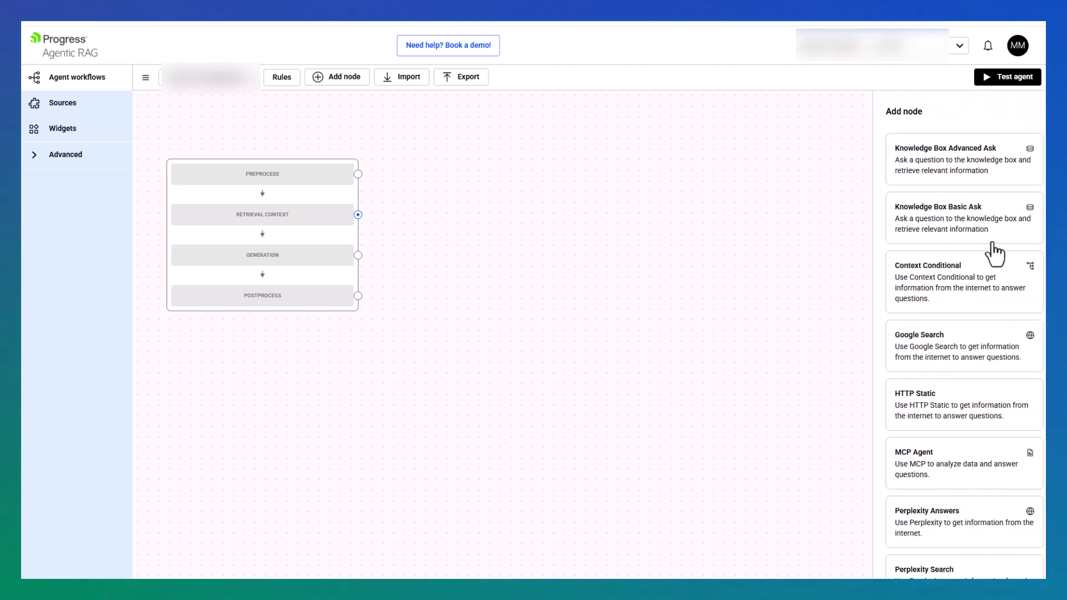
scroll(1032, 323, "down", 1)
scroll(1037, 332, "down", 4)
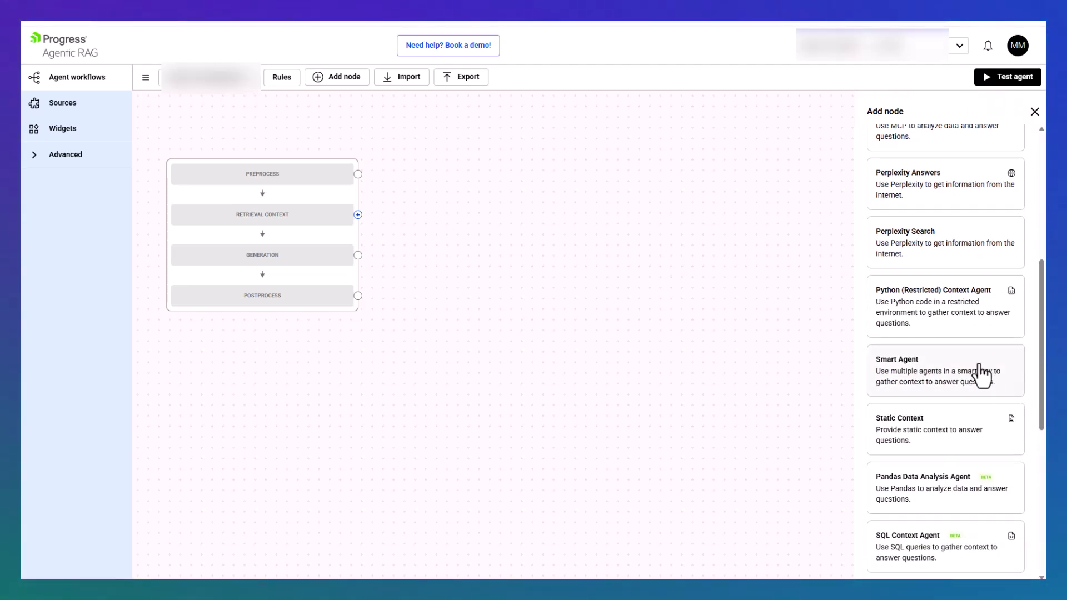
left_click(1020, 380)
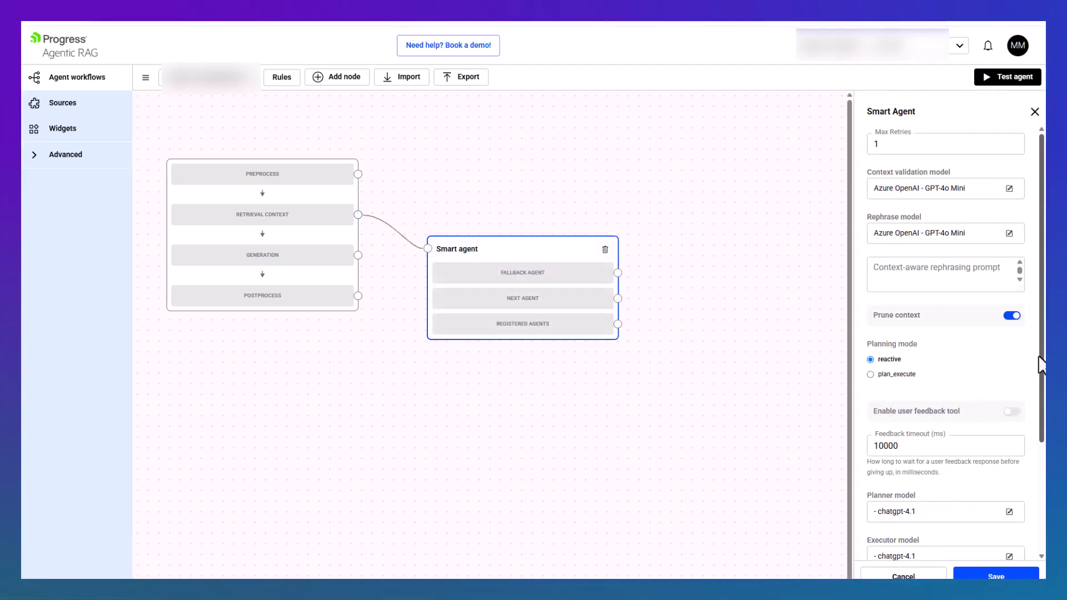
- Set the Smart Agent's extra prompt to "Use the kb agent to get recipes; static agent for the groceries info." and save the node
scroll(1029, 459, "down", 3)
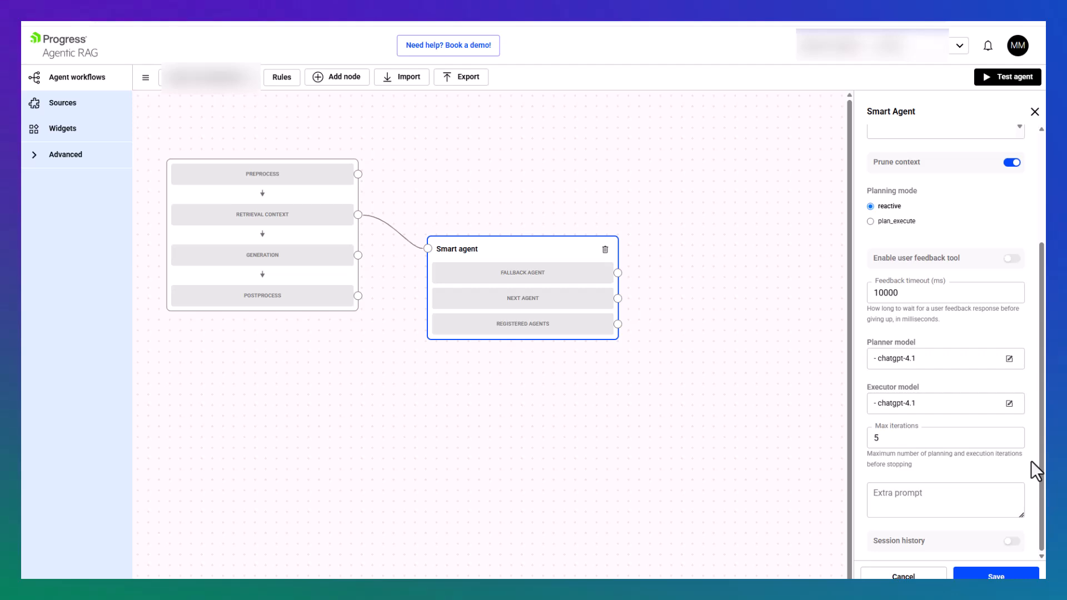
left_click(929, 498)
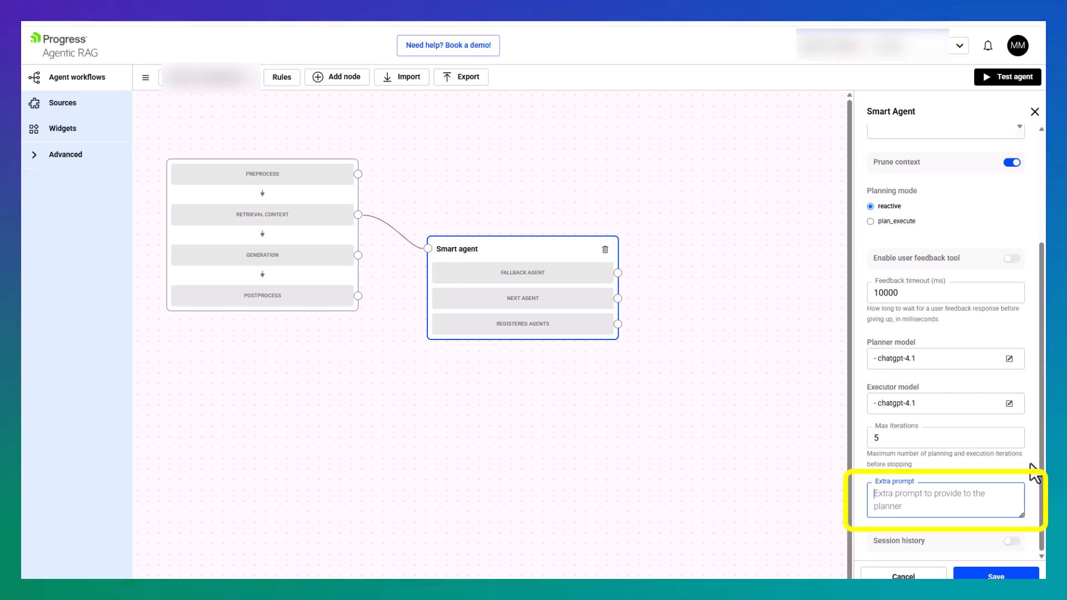
type("Use the ")
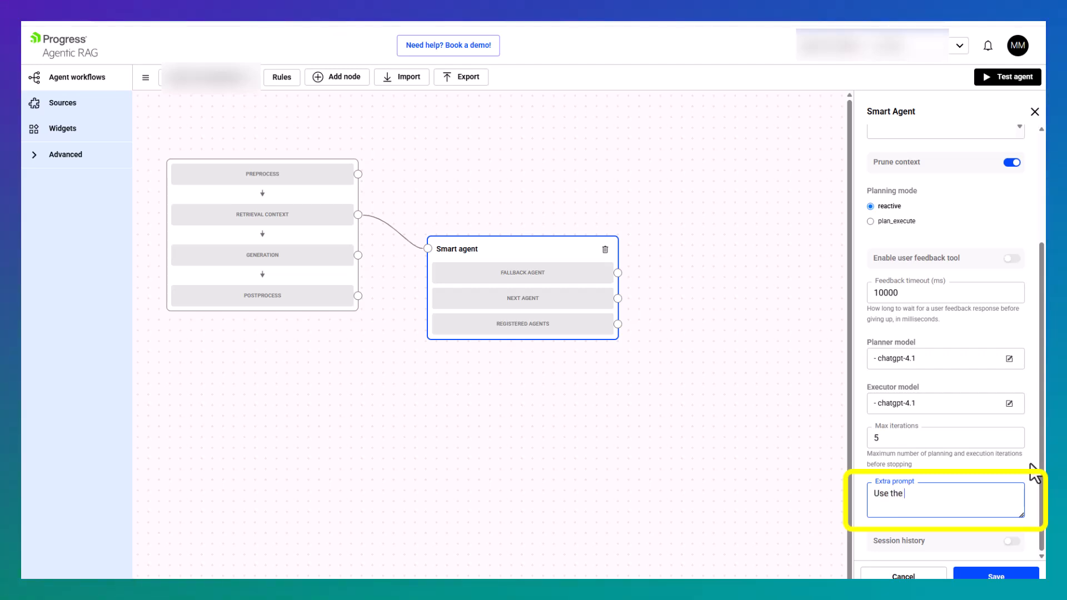
type("kb agent to get recipes; static agent ")
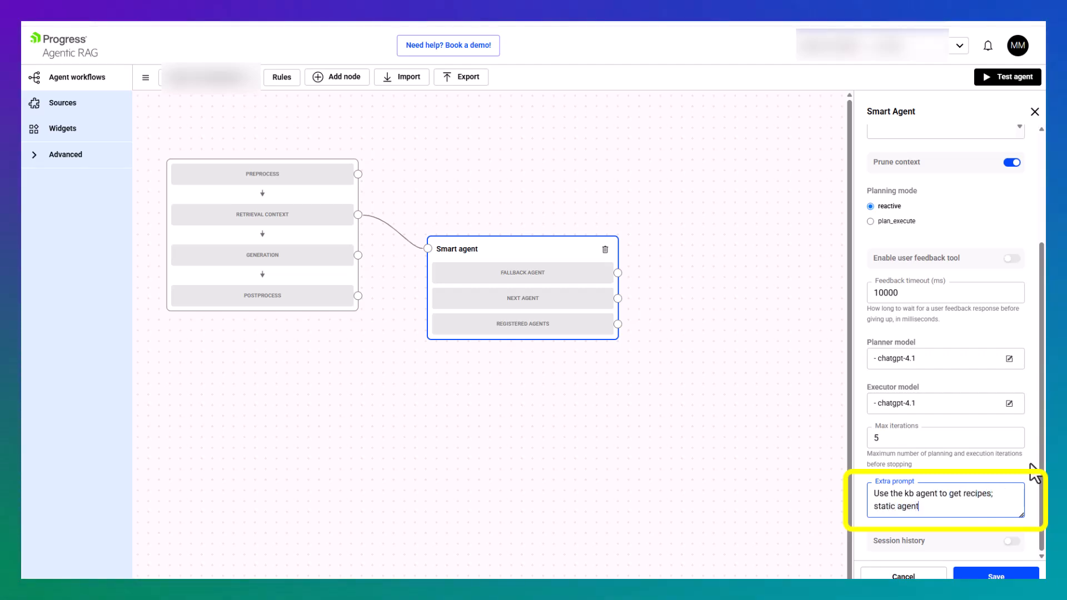
type("for the groceries info.")
left_click(1040, 455)
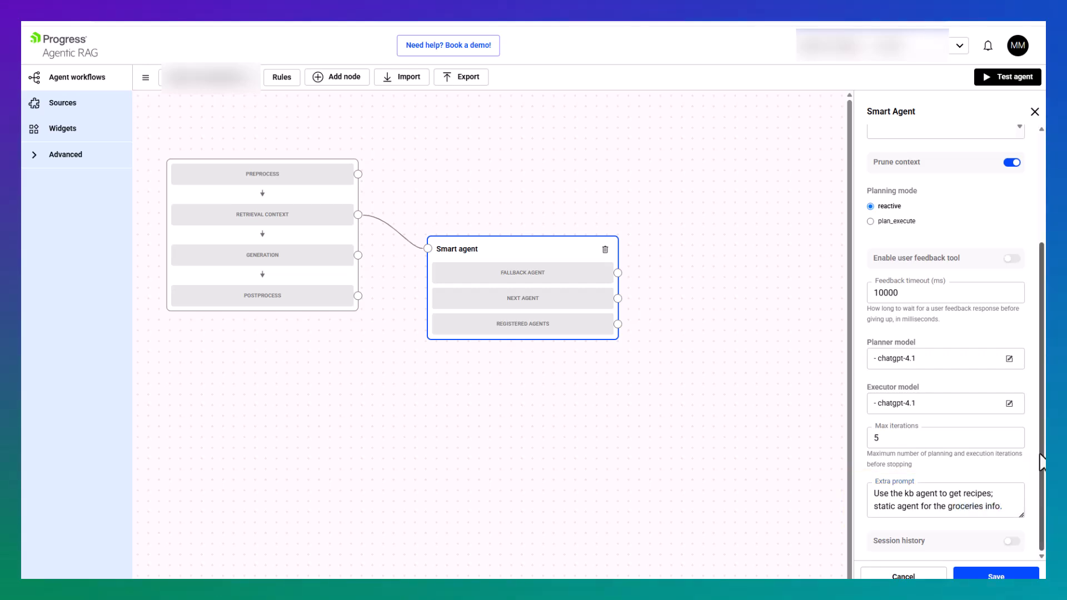
left_click_drag(1041, 461, 1043, 377)
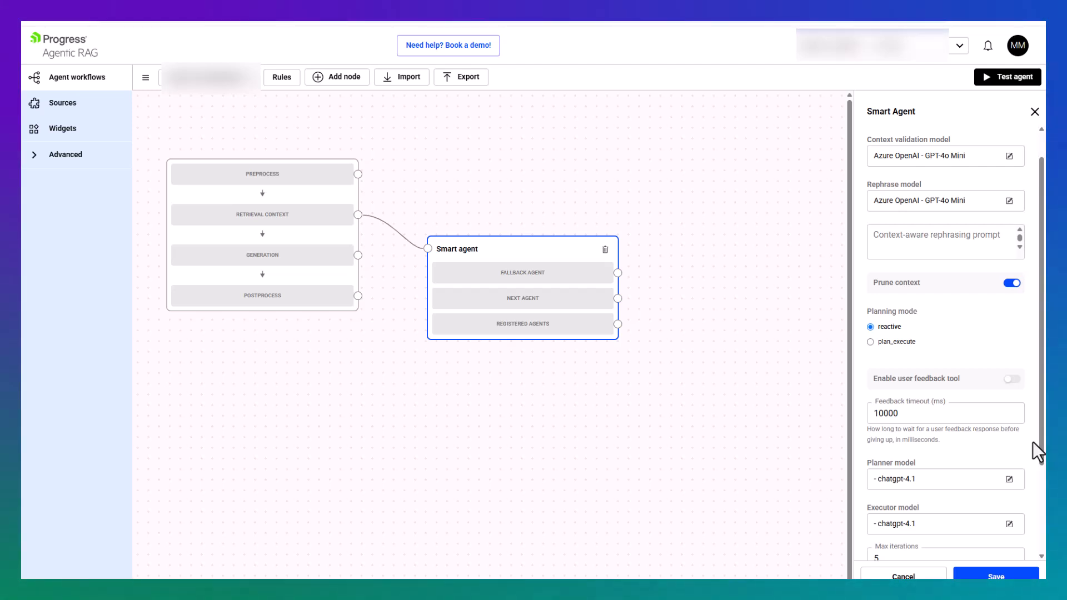
left_click(1019, 577)
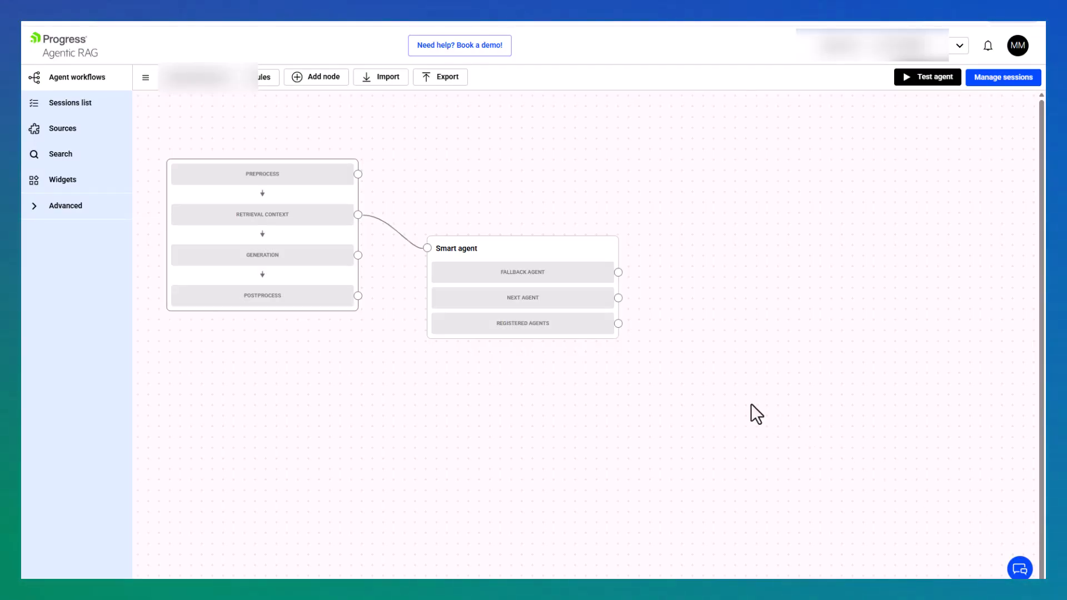
- Add a Knowledge Box Basic Ask node to the Smart agent's registered agents with the description "List of recipes"
left_click(618, 324)
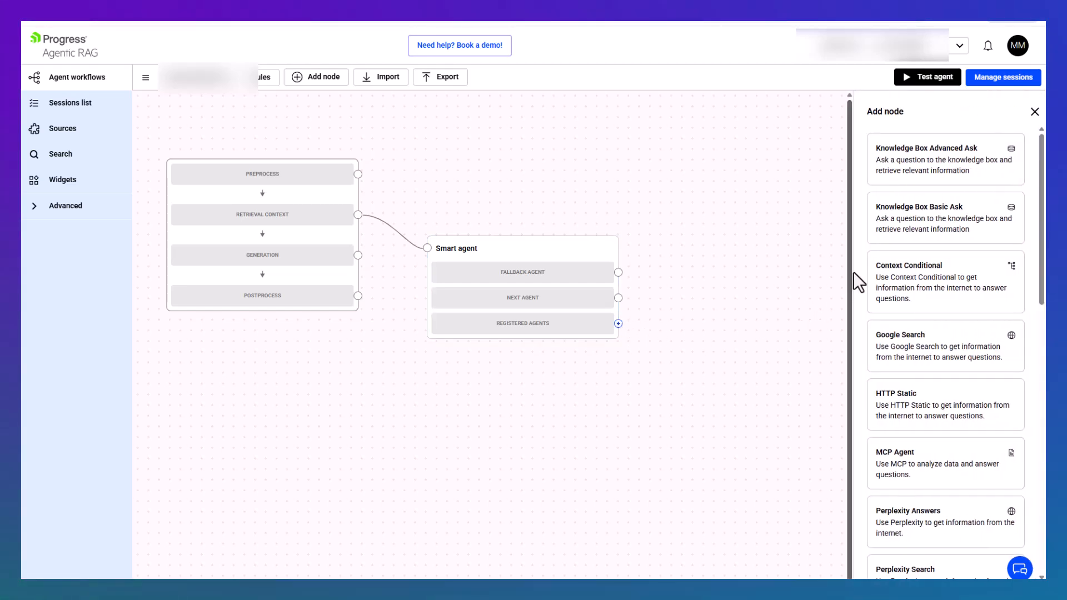
left_click(919, 234)
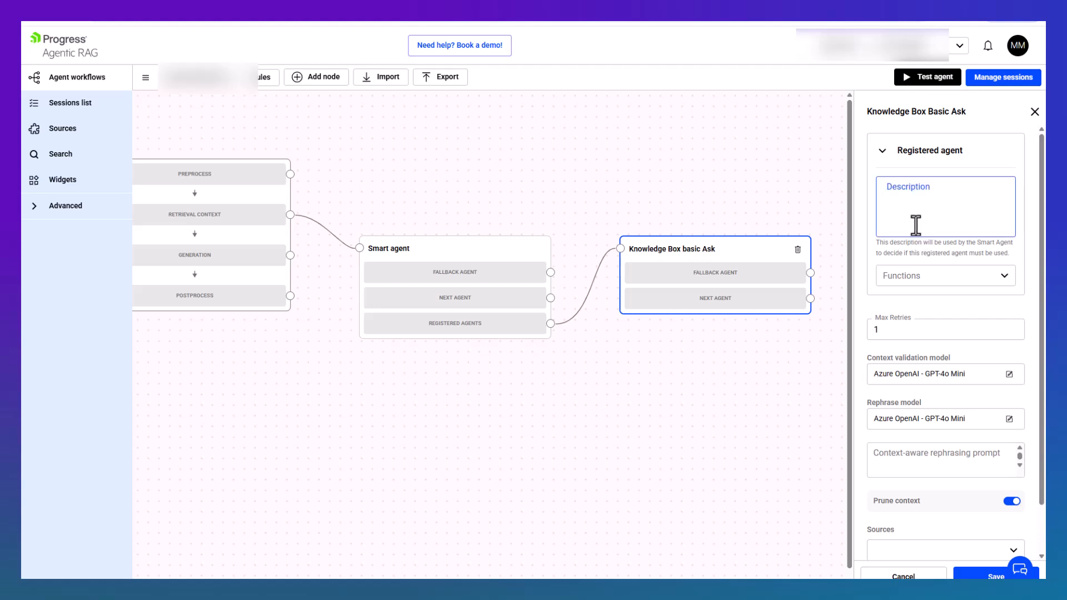
left_click(916, 225)
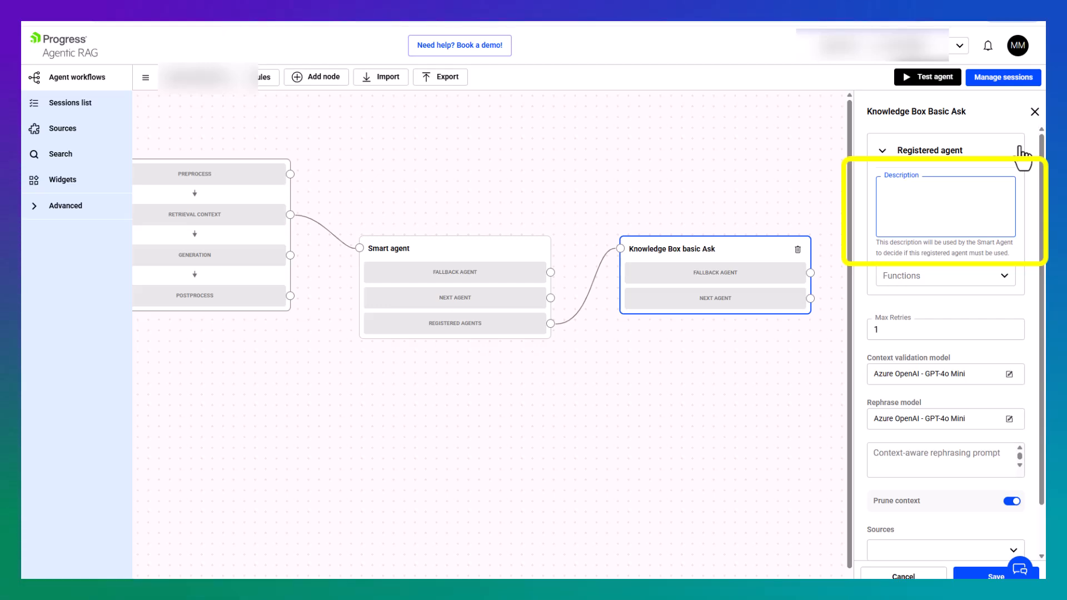
type("List of recipes")
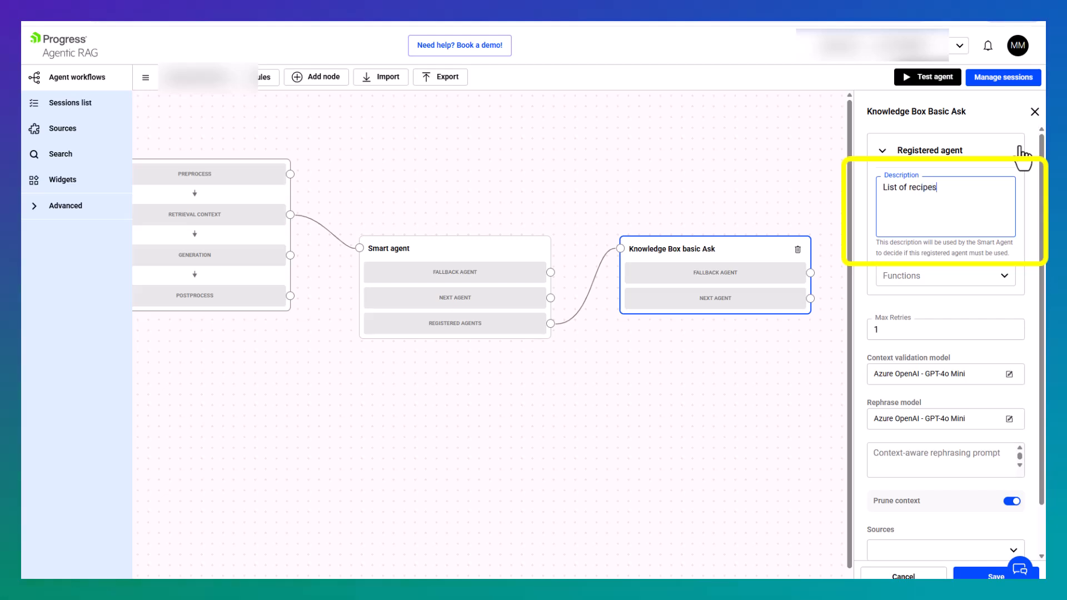
left_click(1027, 213)
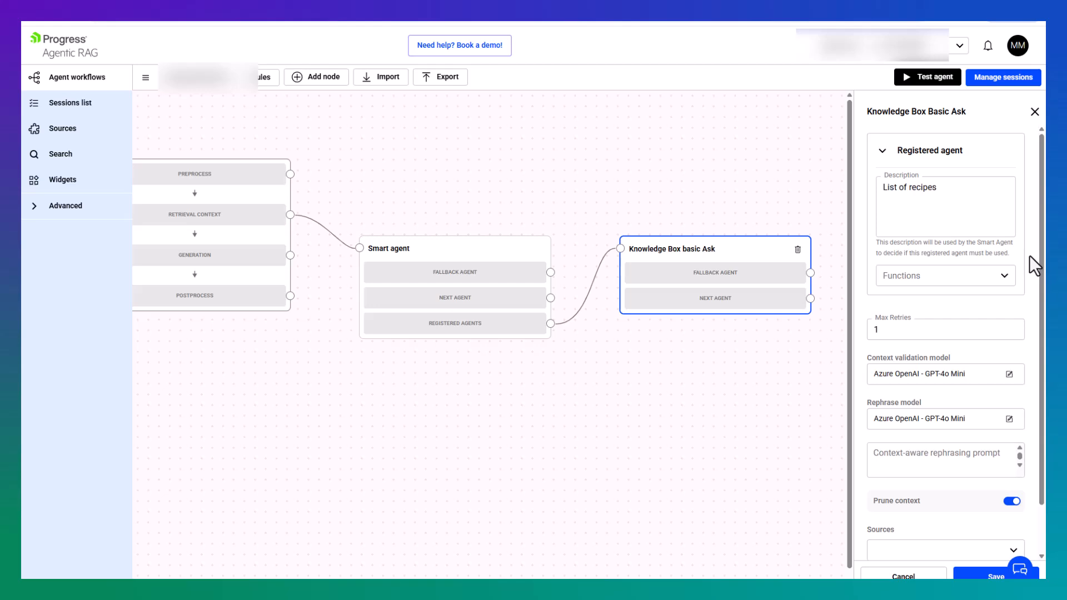
- Assign the ask_agent function and the recipes source to the Knowledge Box Basic Ask node, and save it
left_click(1006, 280)
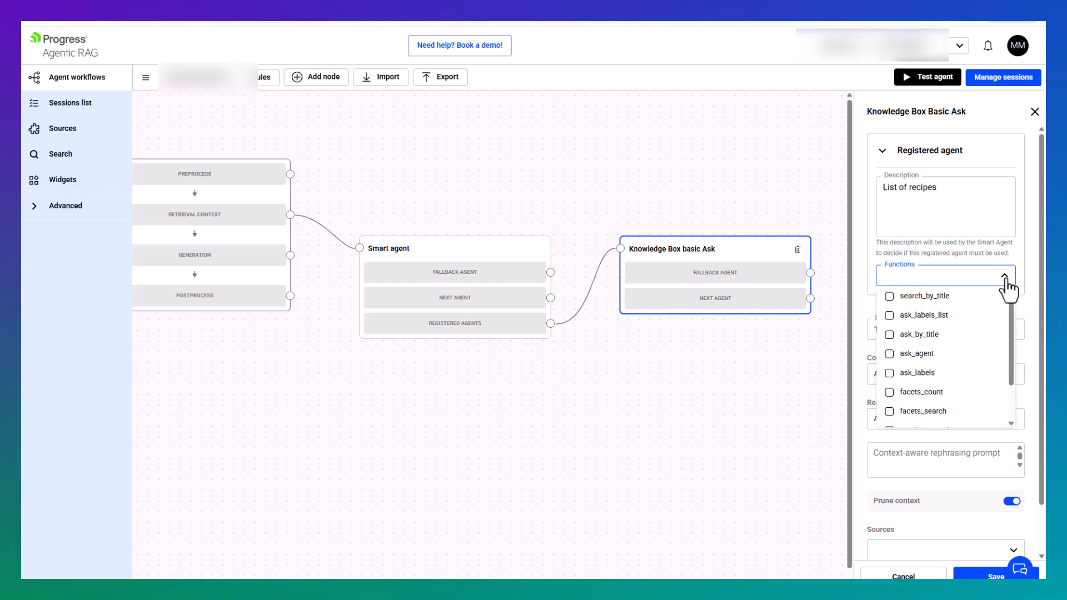
left_click(949, 354)
left_click(1033, 325)
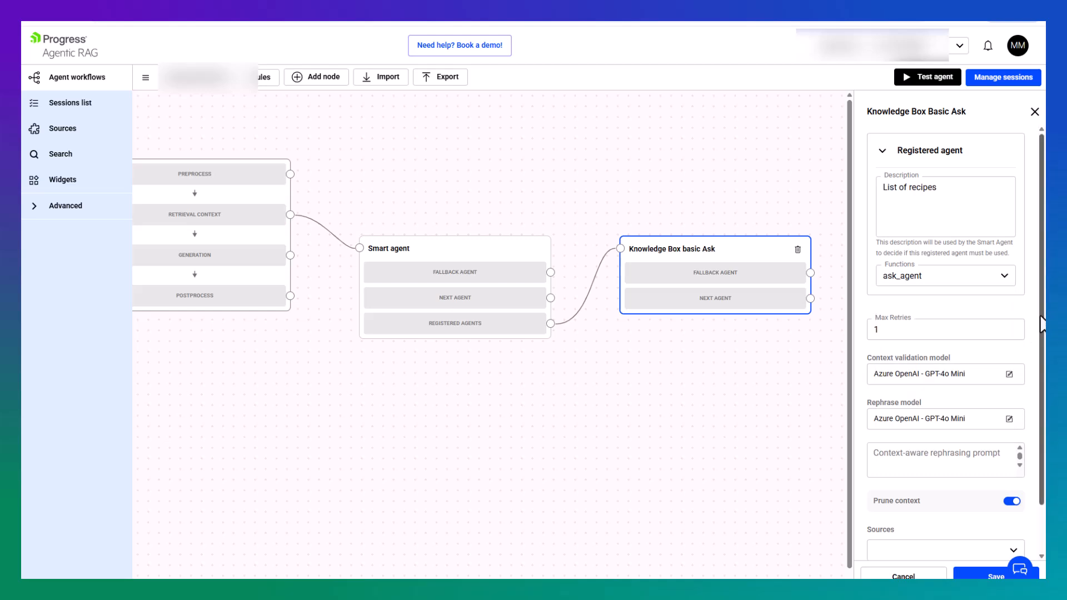
scroll(1031, 429, "down", 1)
left_click(1014, 496)
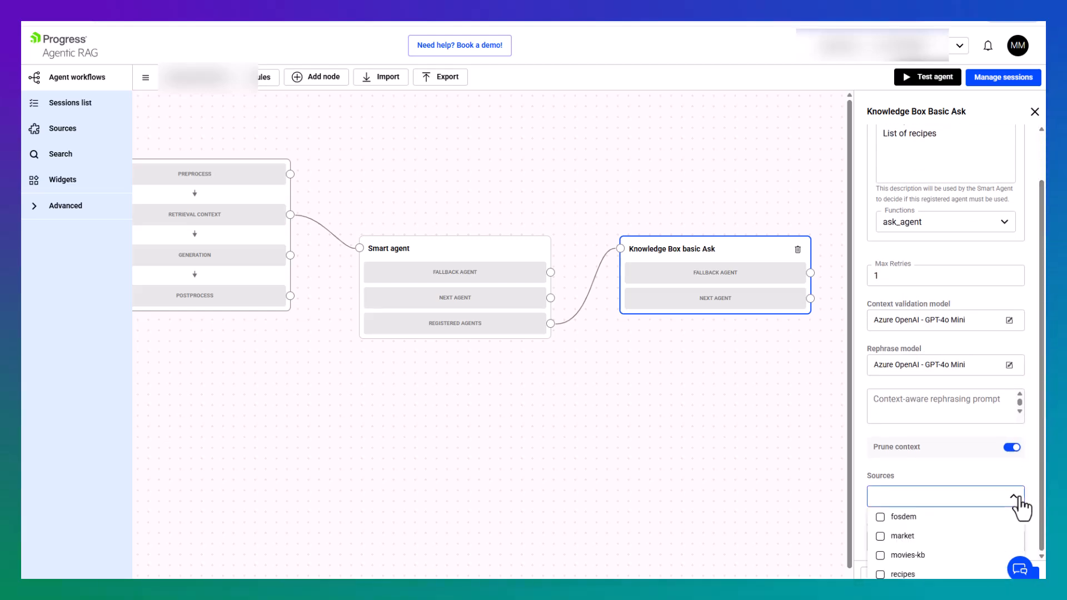
left_click(906, 575)
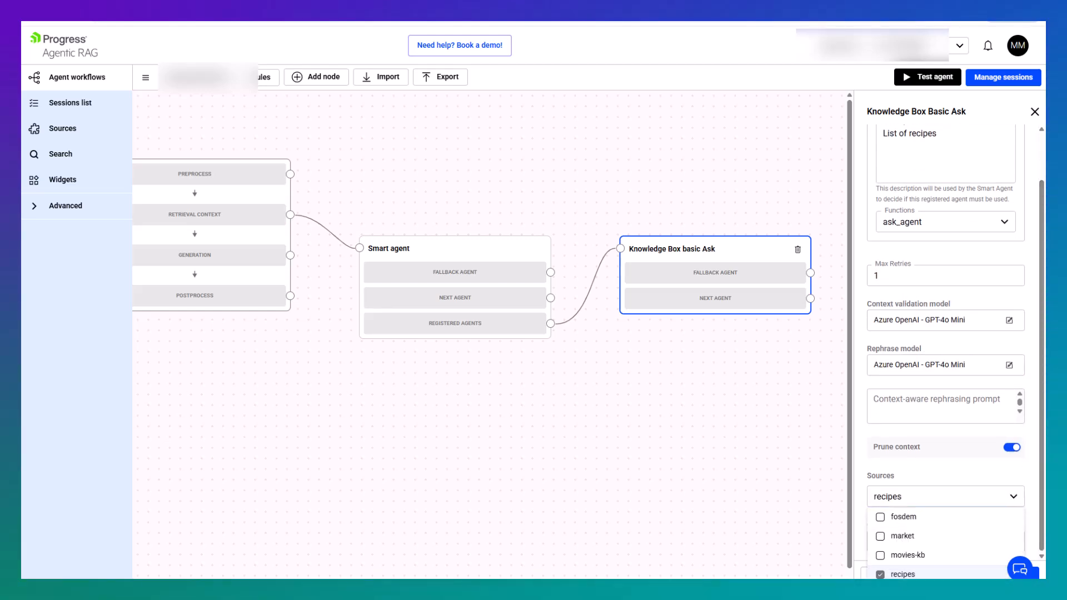
left_click(1037, 498)
left_click(996, 575)
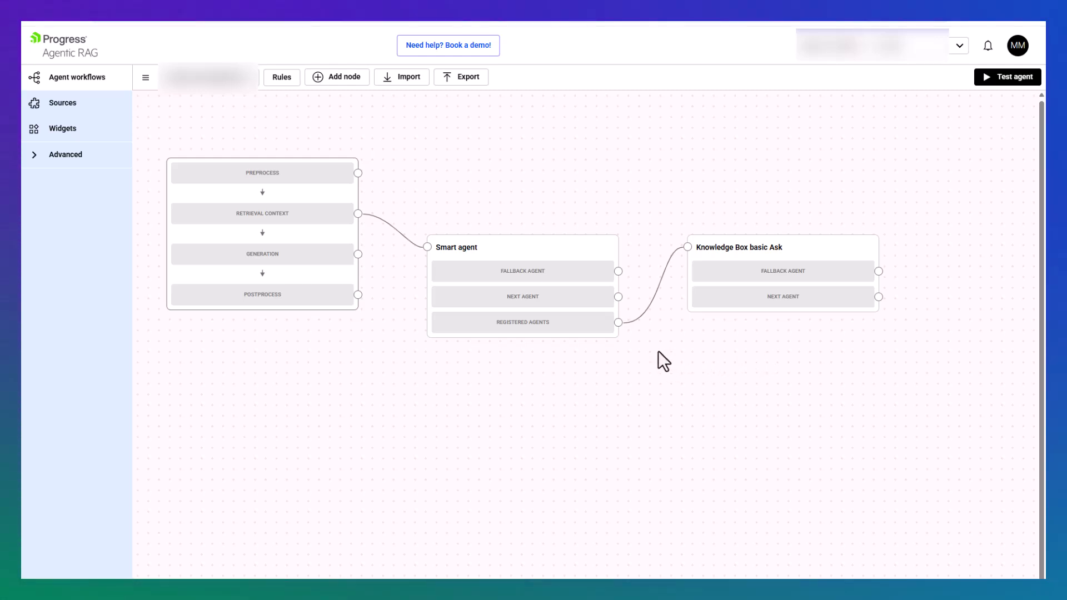
- Add a Static Context node to the Smart agent's registered agents with the description "List of the groceries with their products and prices" and the static_context function
left_click(618, 322)
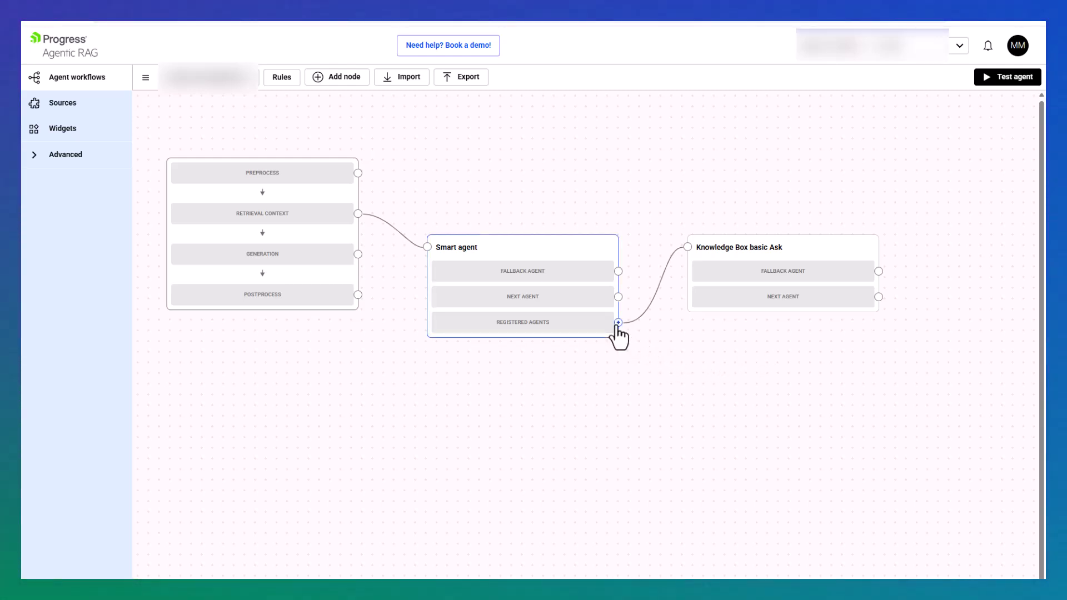
left_click_drag(1042, 233, 1043, 339)
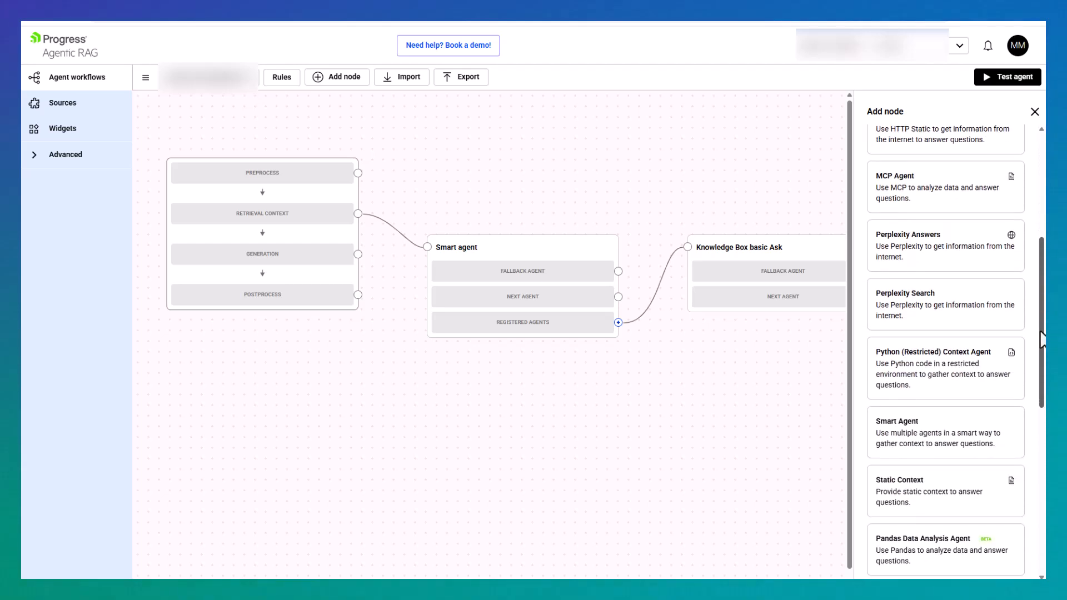
left_click(914, 496)
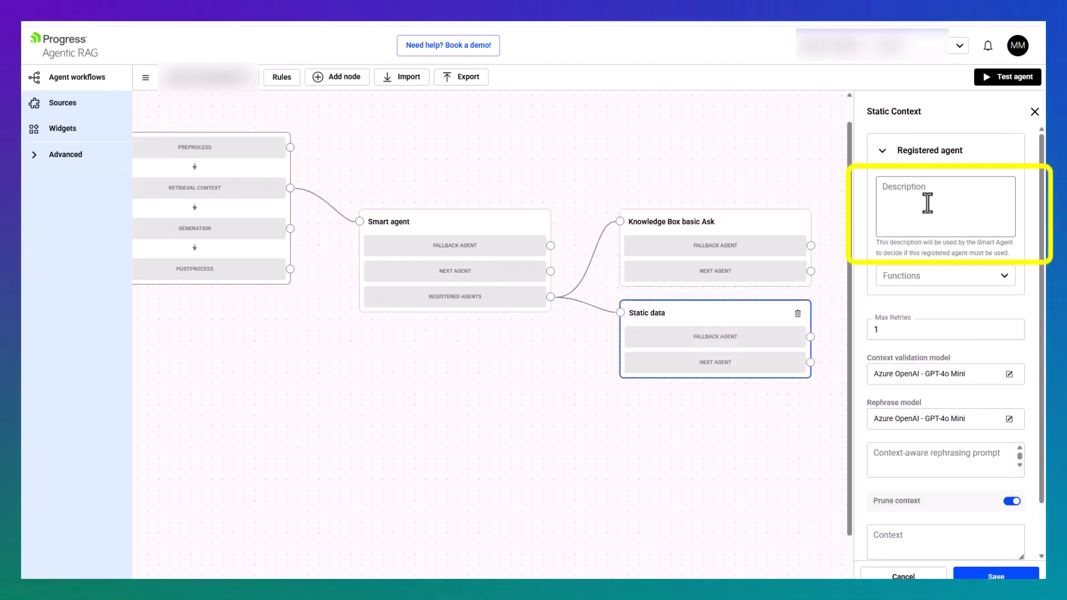
left_click(920, 201)
type("List o")
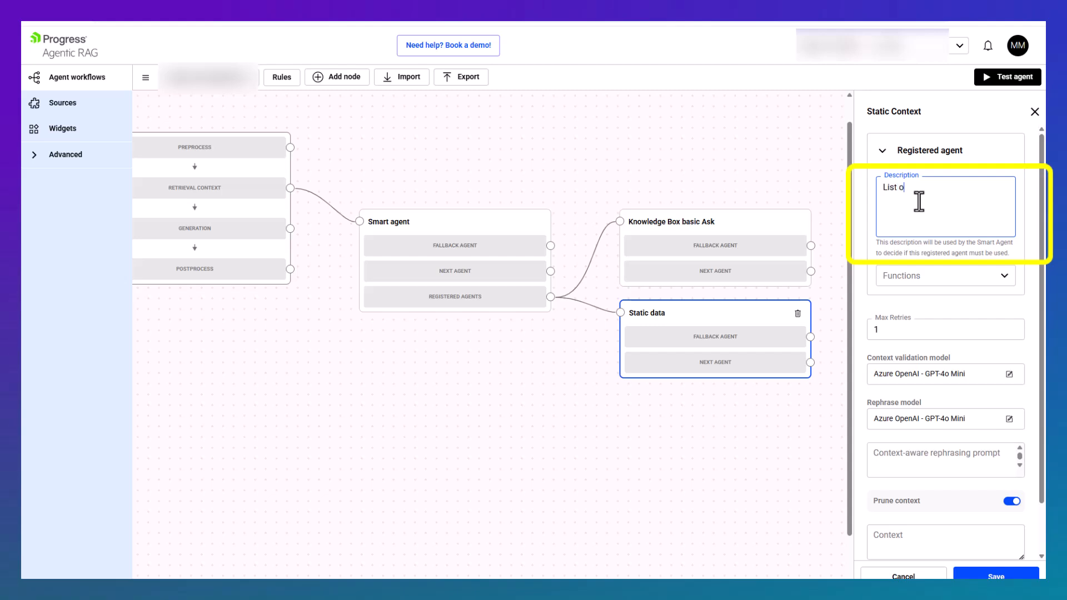
type("f the gro")
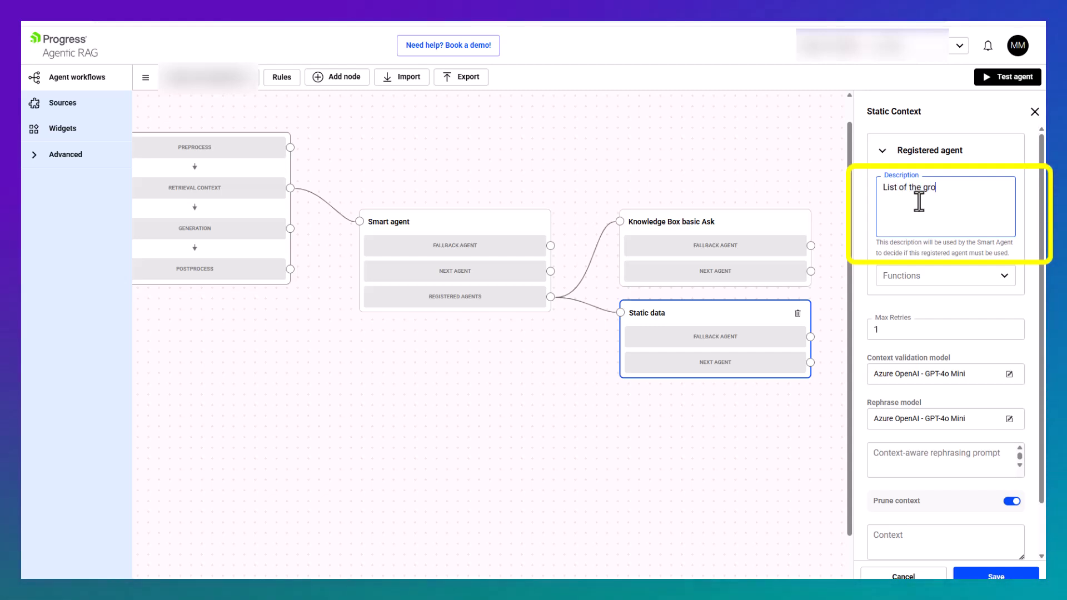
type("ceries ")
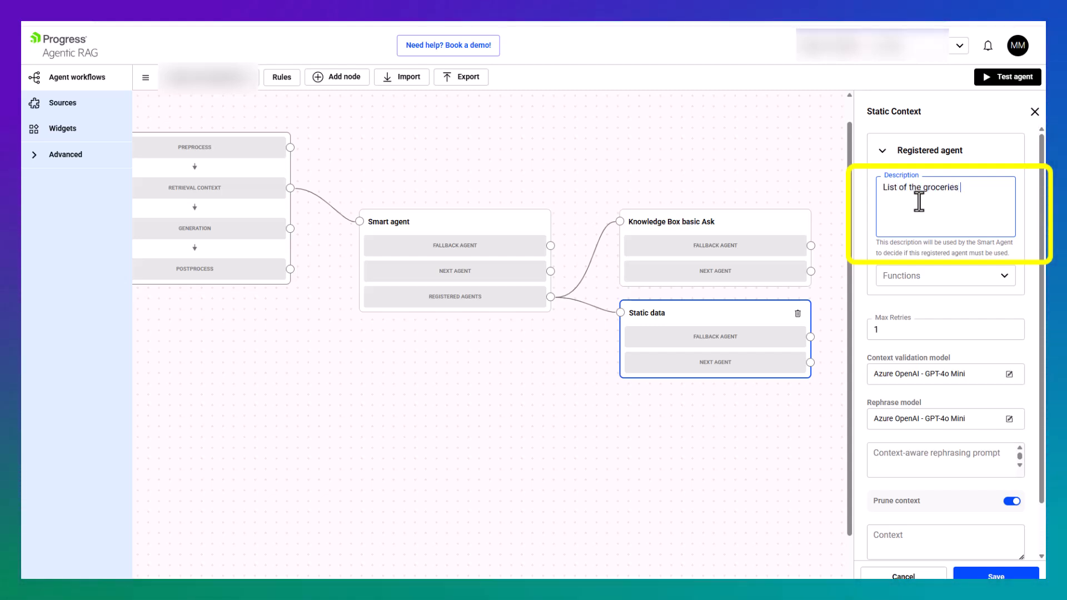
type("with their products and prices")
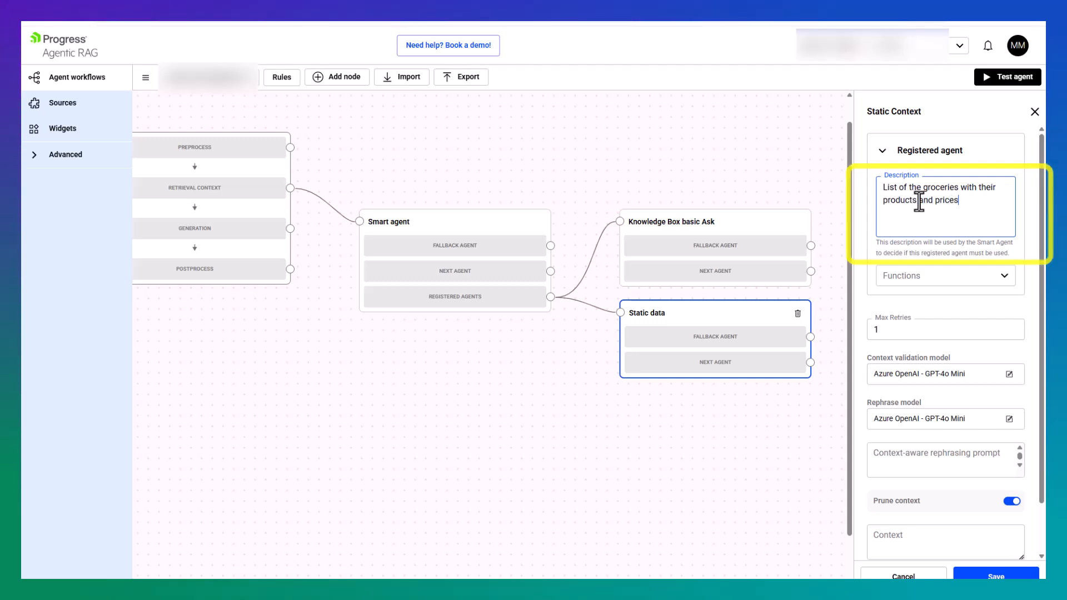
left_click(969, 281)
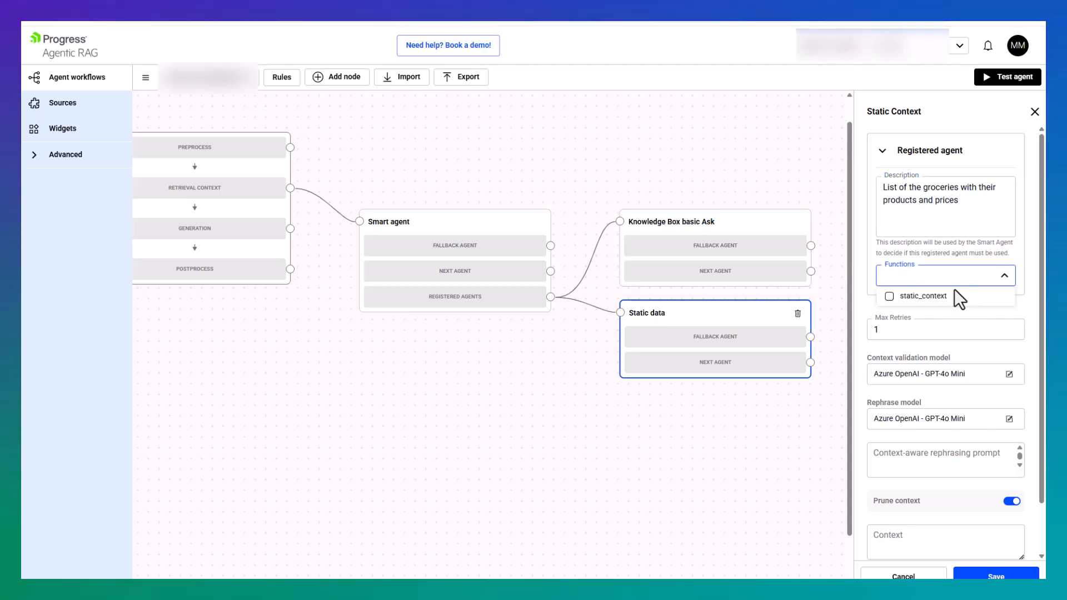
left_click(946, 299)
- Paste the copied groceries JSON into both the Context and Structured fields of the Static Context node
left_click(1042, 298)
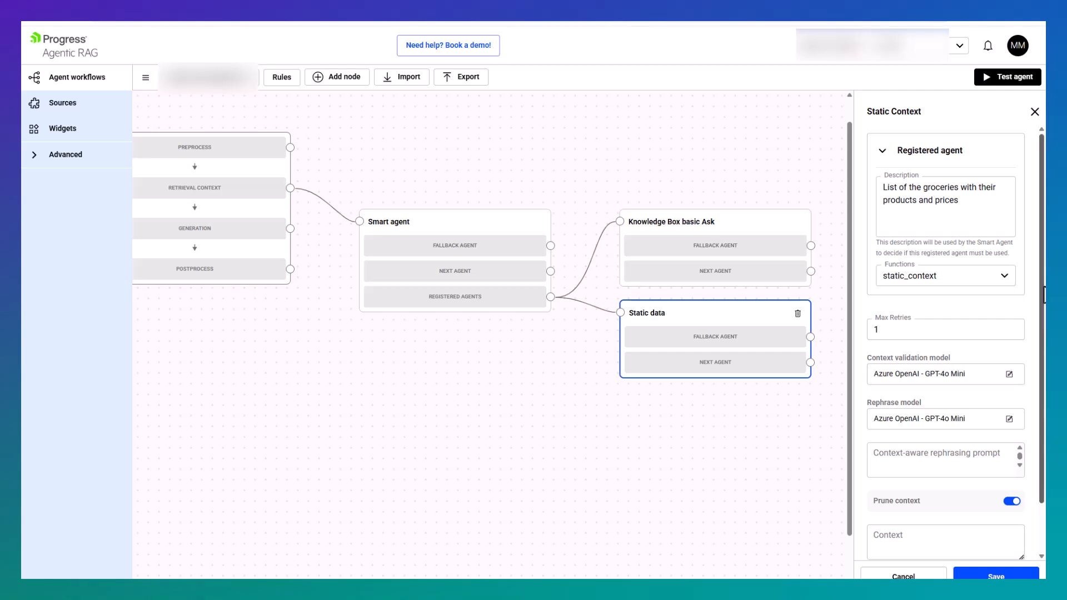
scroll(1027, 389, "down", 1)
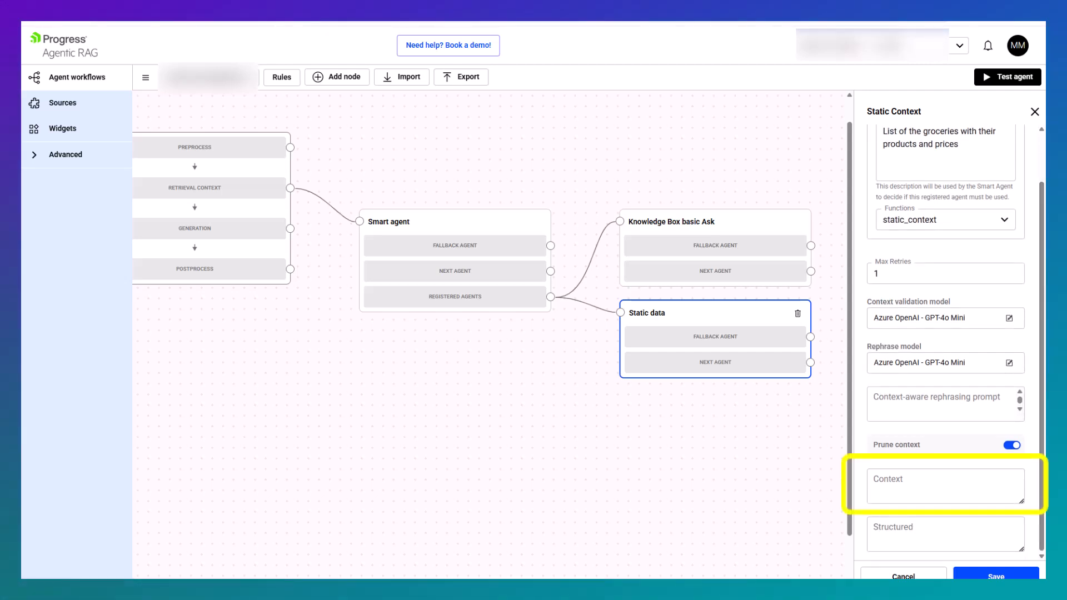
left_click(924, 484)
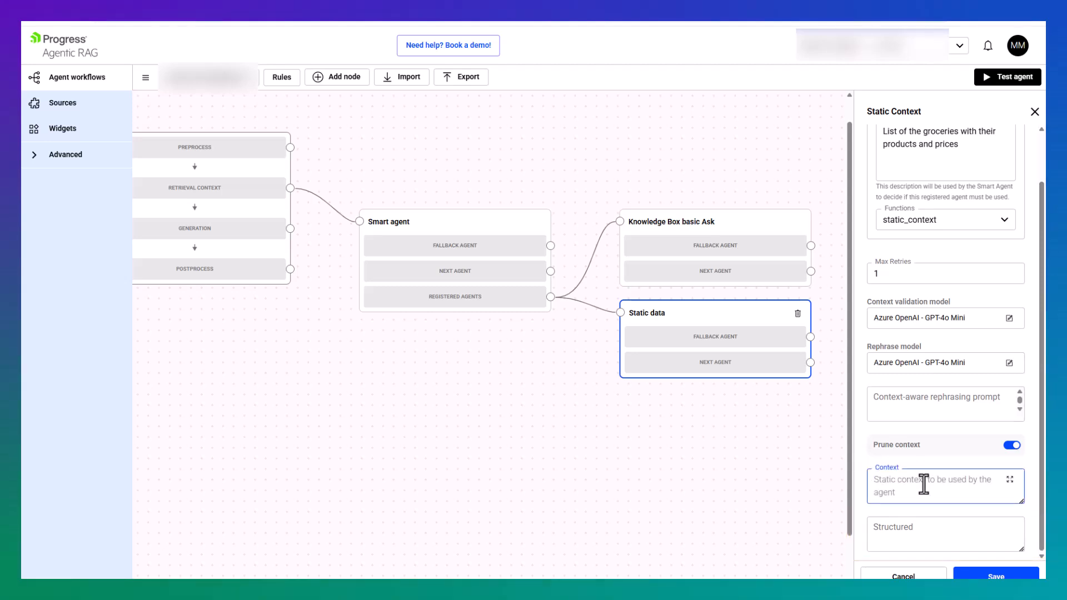
right_click(924, 484)
left_click(870, 376)
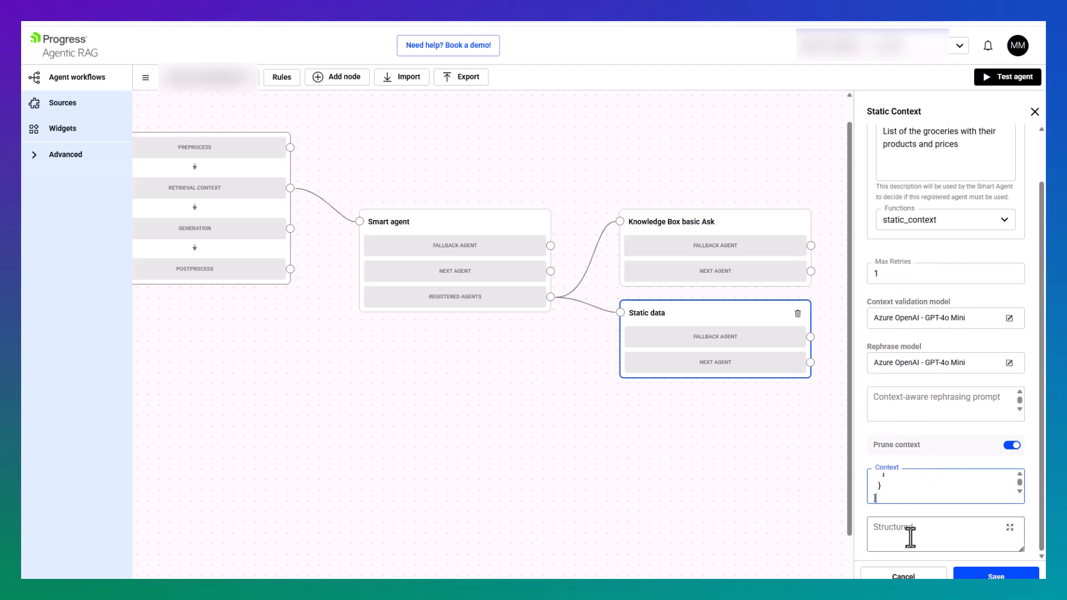
left_click(911, 536)
right_click(909, 537)
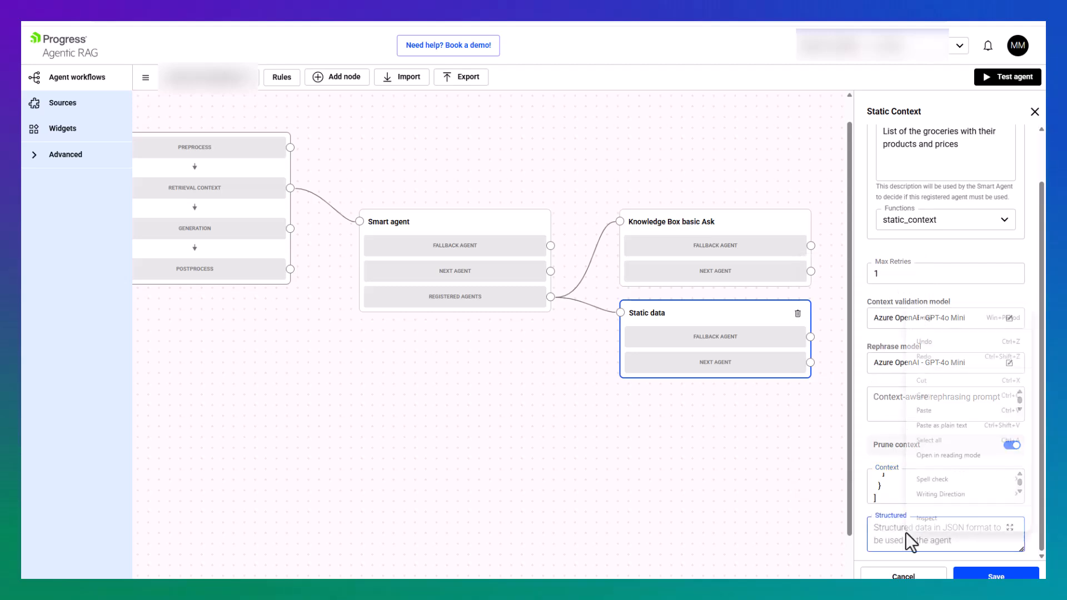
left_click(943, 415)
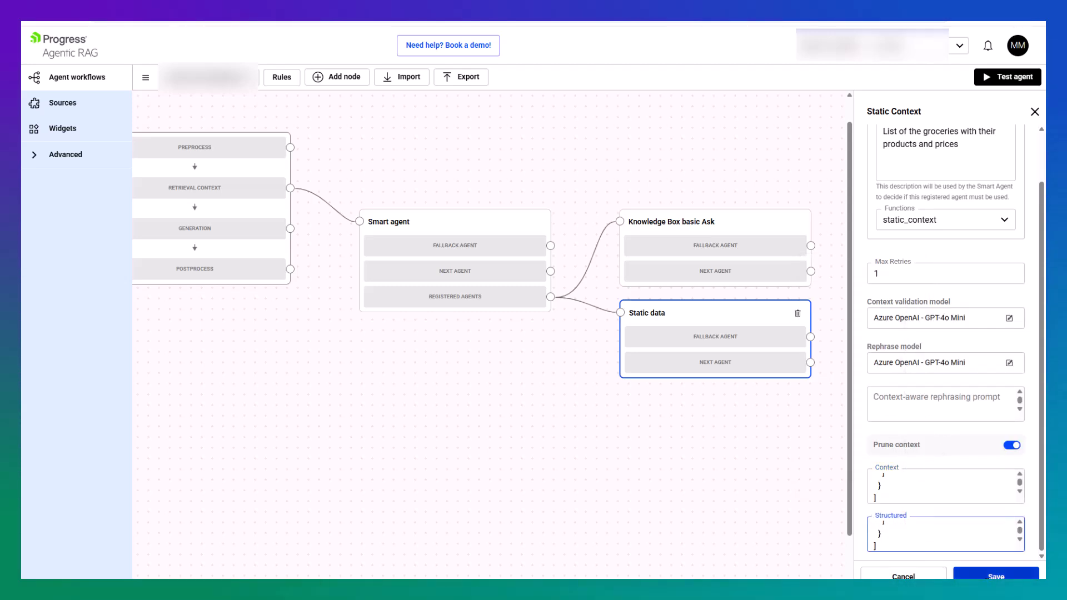
- Check the pasted Context data in its expanded view, and save the Static Context node
left_click(1012, 483)
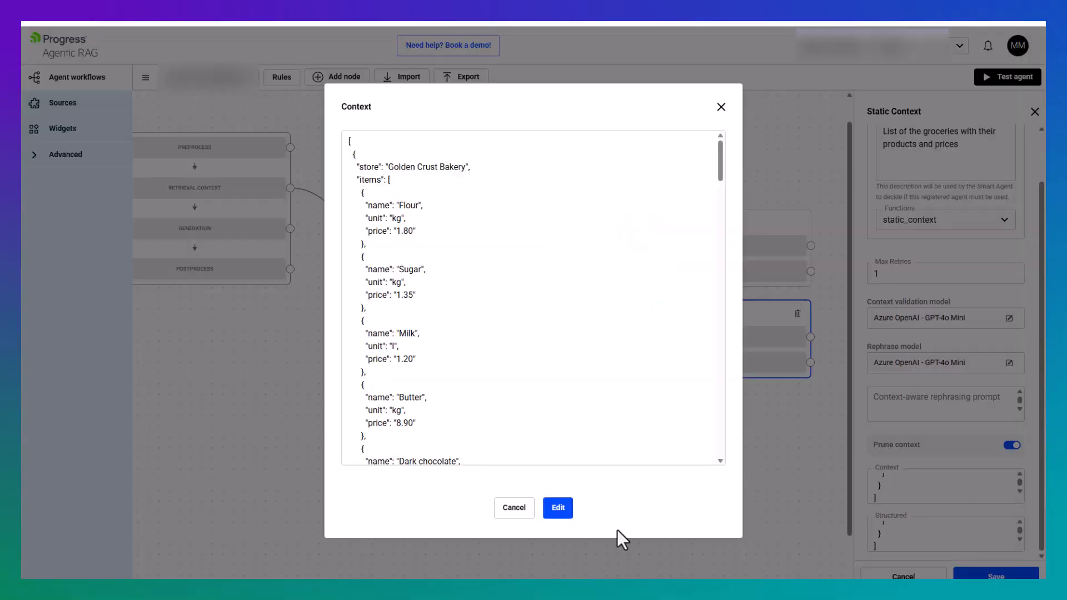
left_click(721, 106)
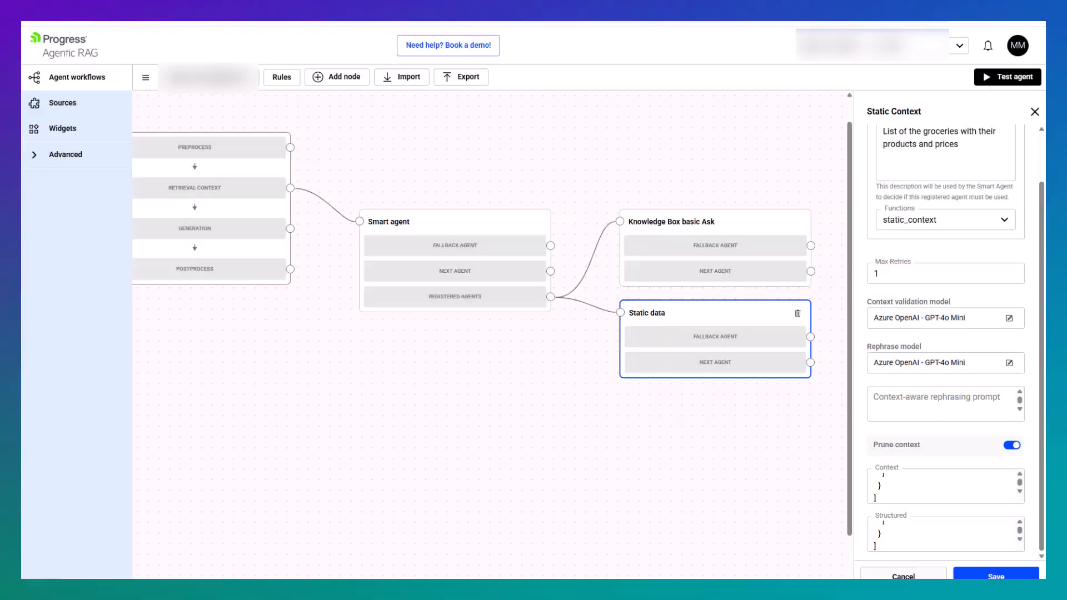
left_click(996, 577)
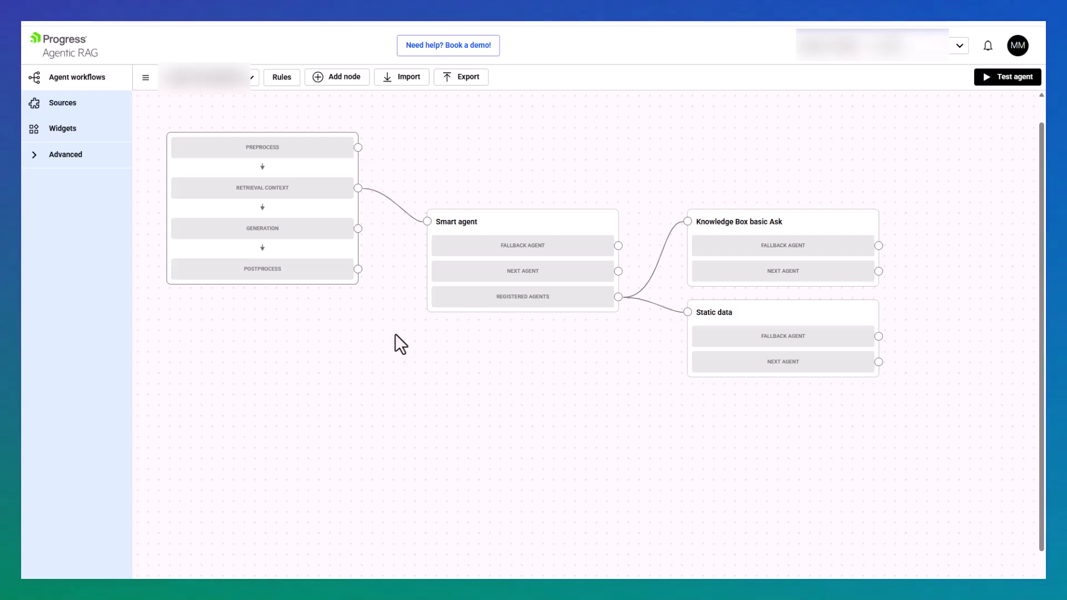
- Add a Summarize node to the workflow's Generation stage and save it with its default settings
left_click(358, 229)
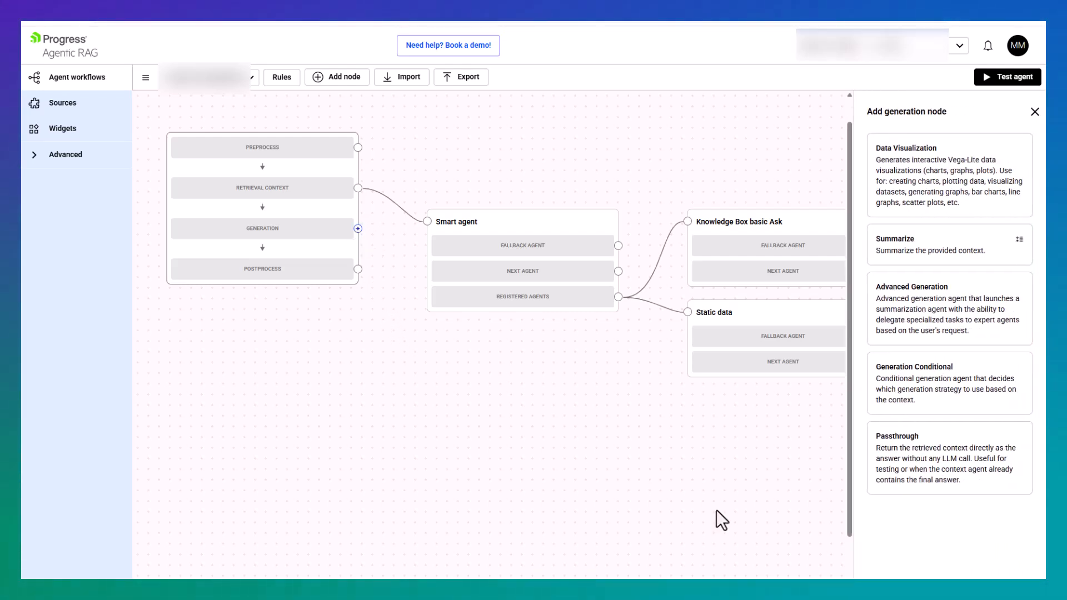
left_click(995, 253)
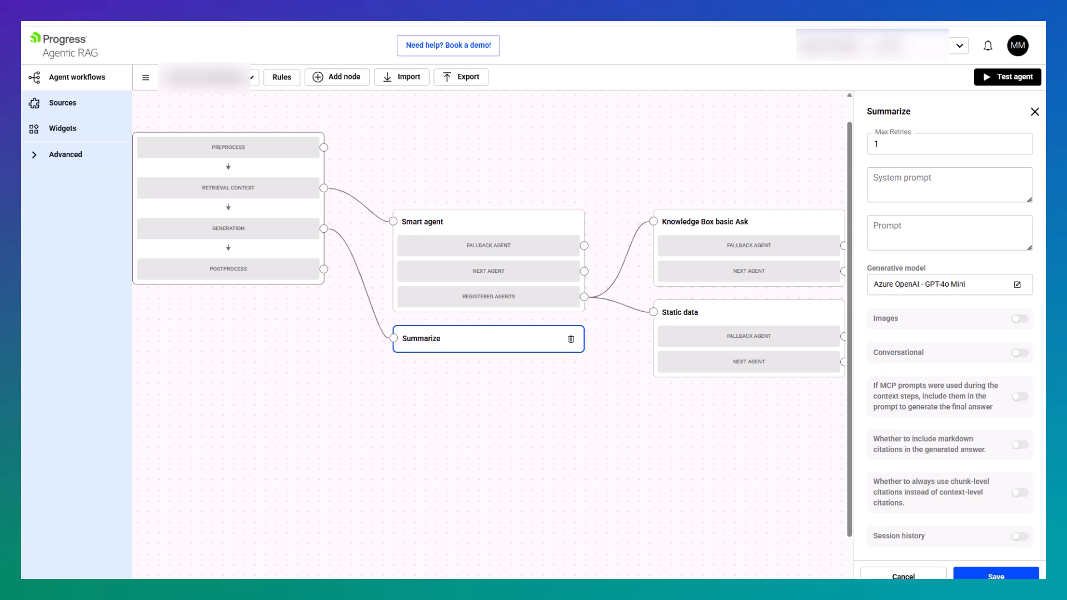
left_click(989, 576)
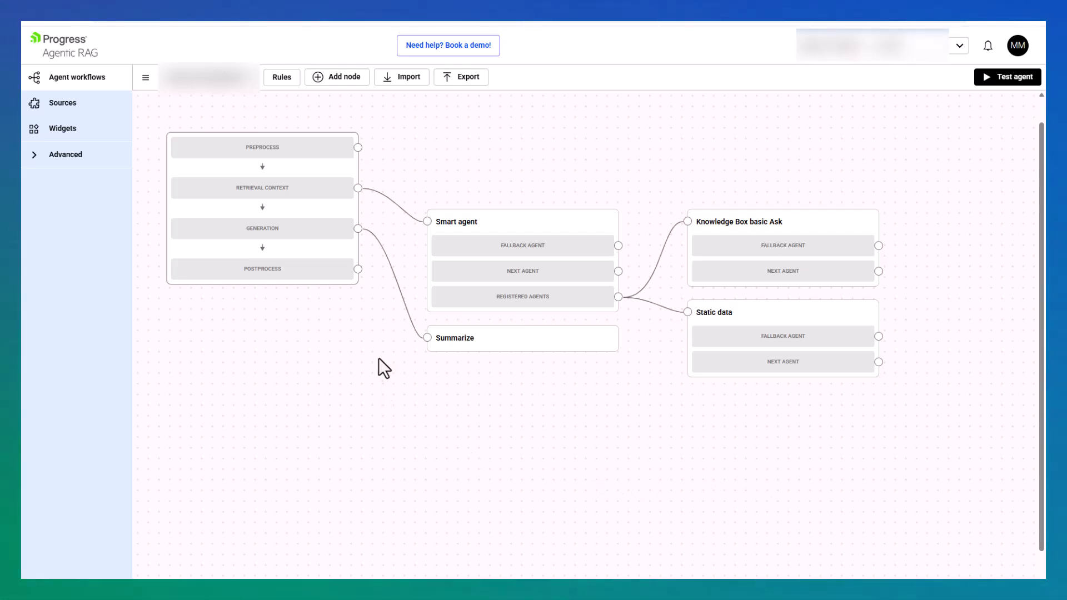
- View the node types available for the Postprocess stage without adding one
left_click(358, 269)
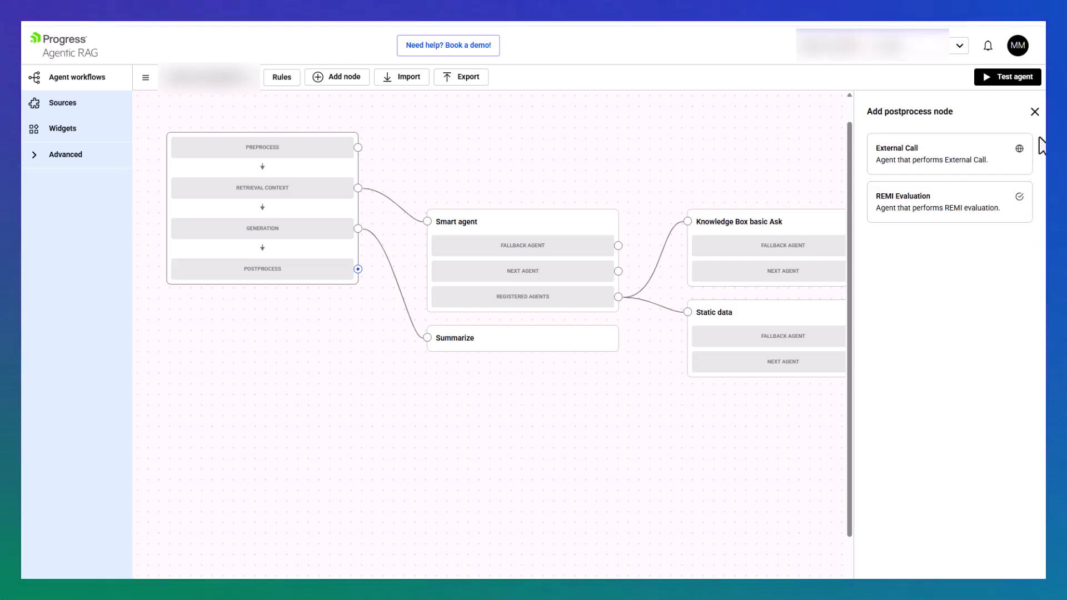
left_click(1035, 111)
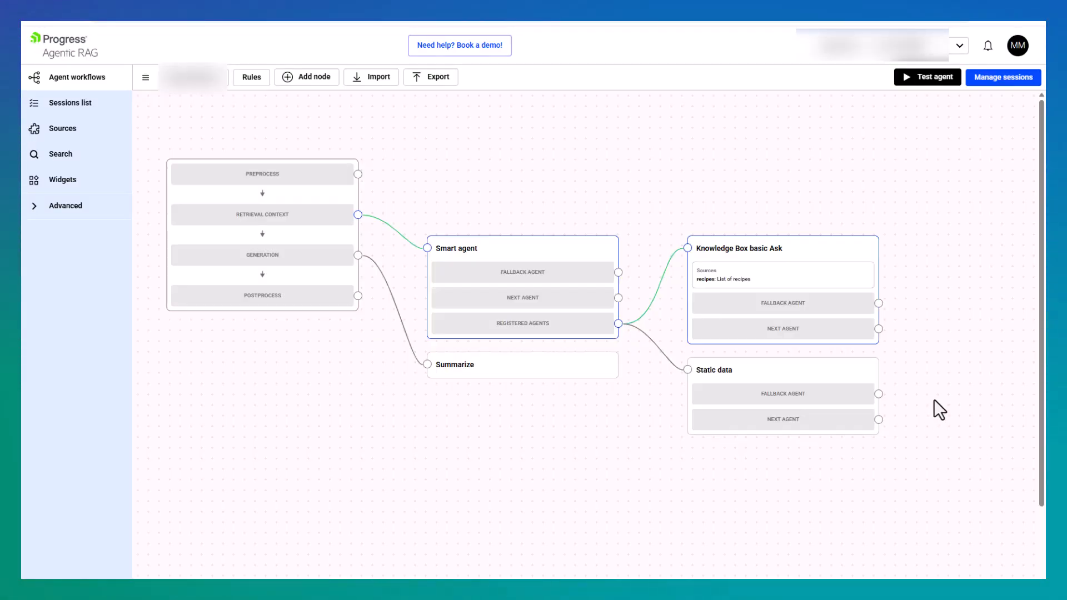
- Run an agent test with the question "Which store has the most ingredients for banana bread?" and review its output
left_click(922, 84)
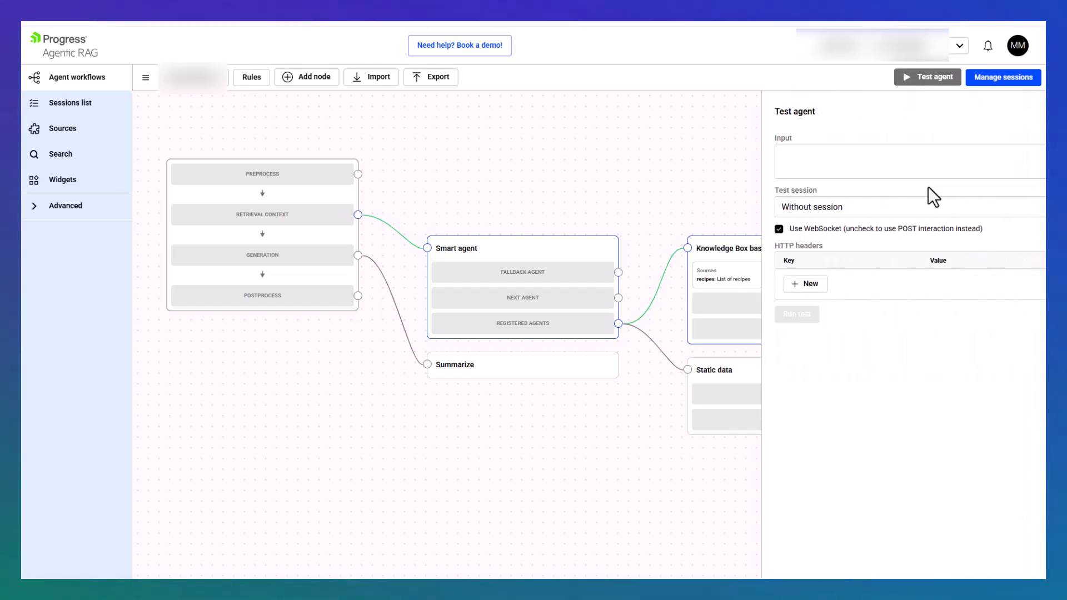
type("W")
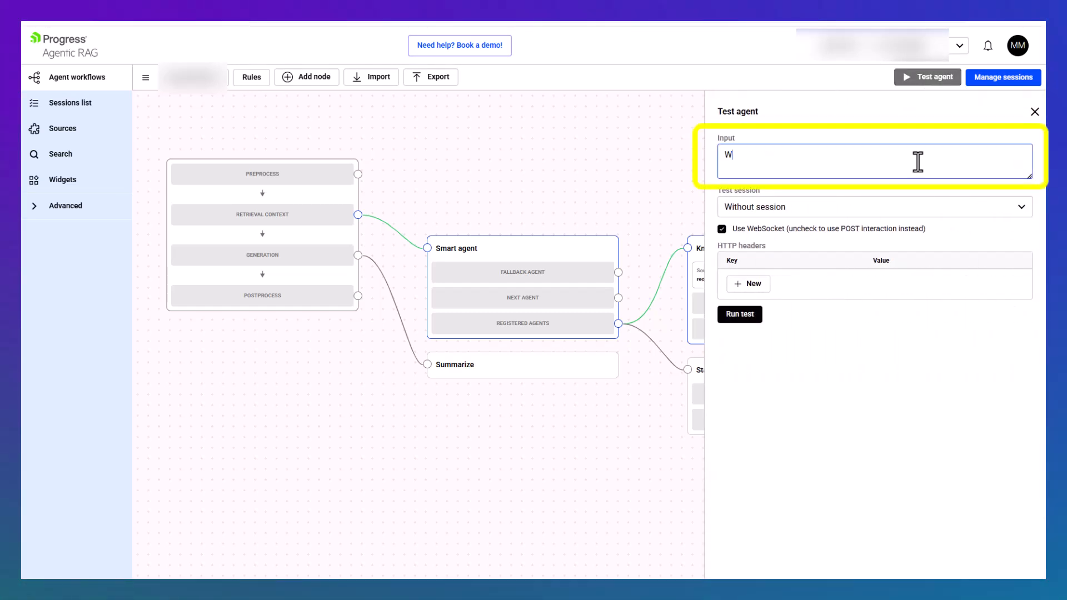
type("hich store has the most ingredients f")
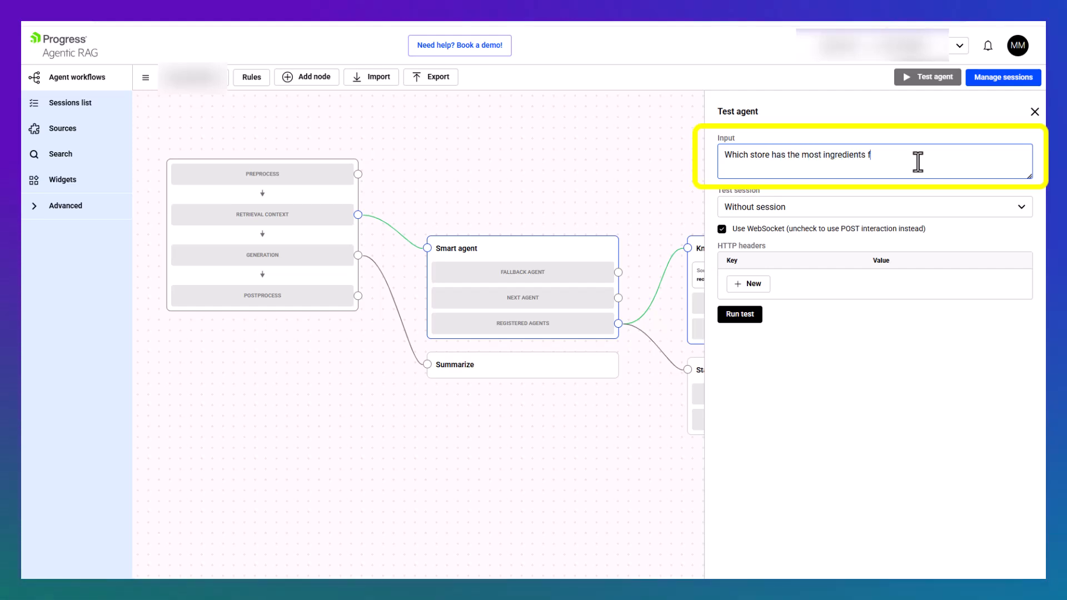
type("or banana bread?")
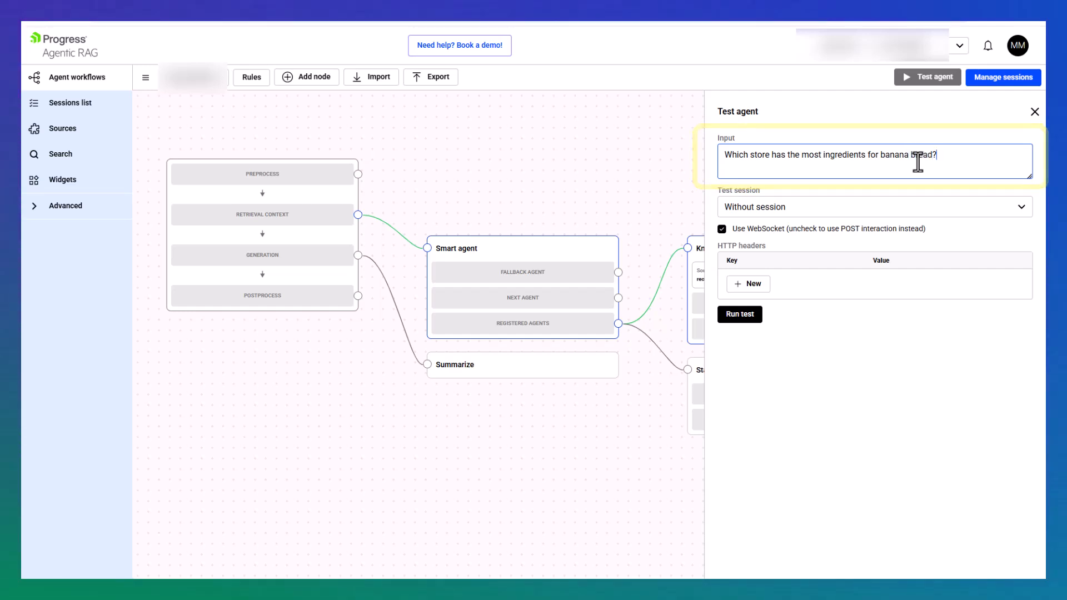
left_click(754, 316)
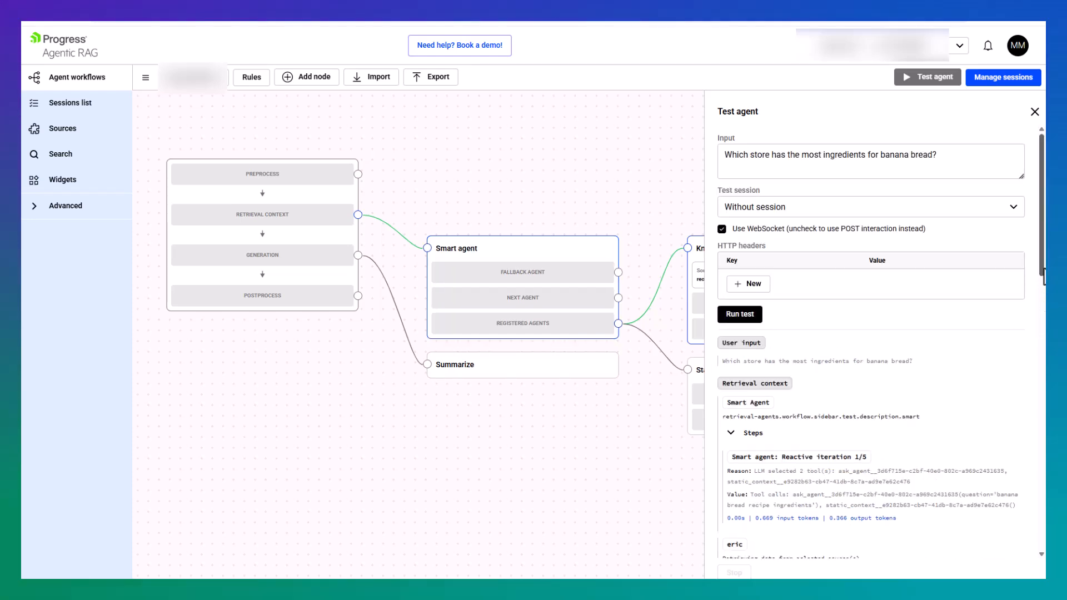
scroll(1021, 511, "down", 10)
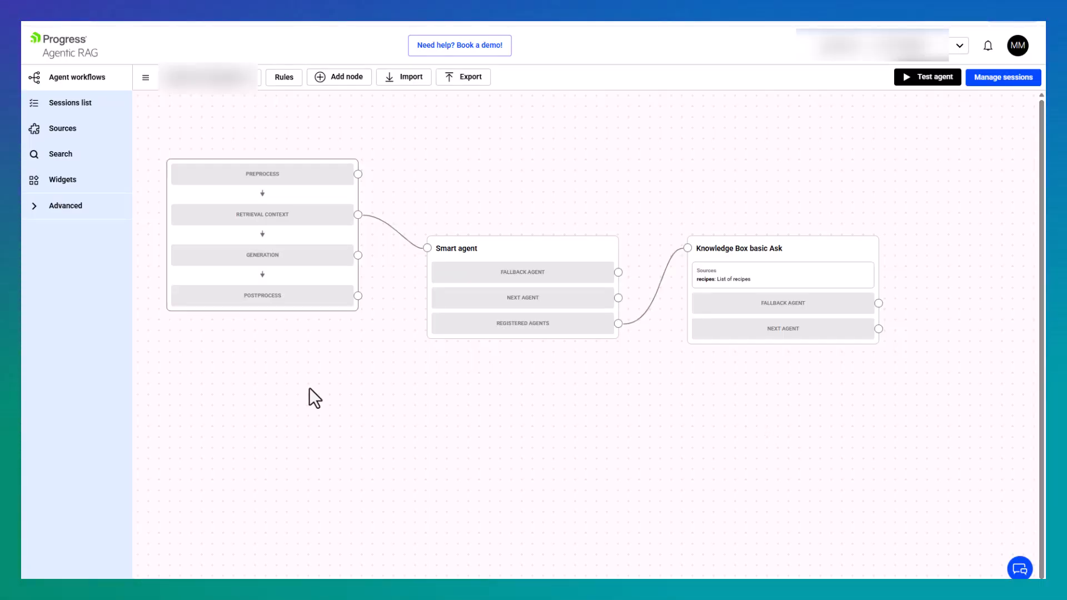
- Create a widget named "Ingredients Widget" and assign the Recipes and Ingredients workflow to it
left_click(91, 181)
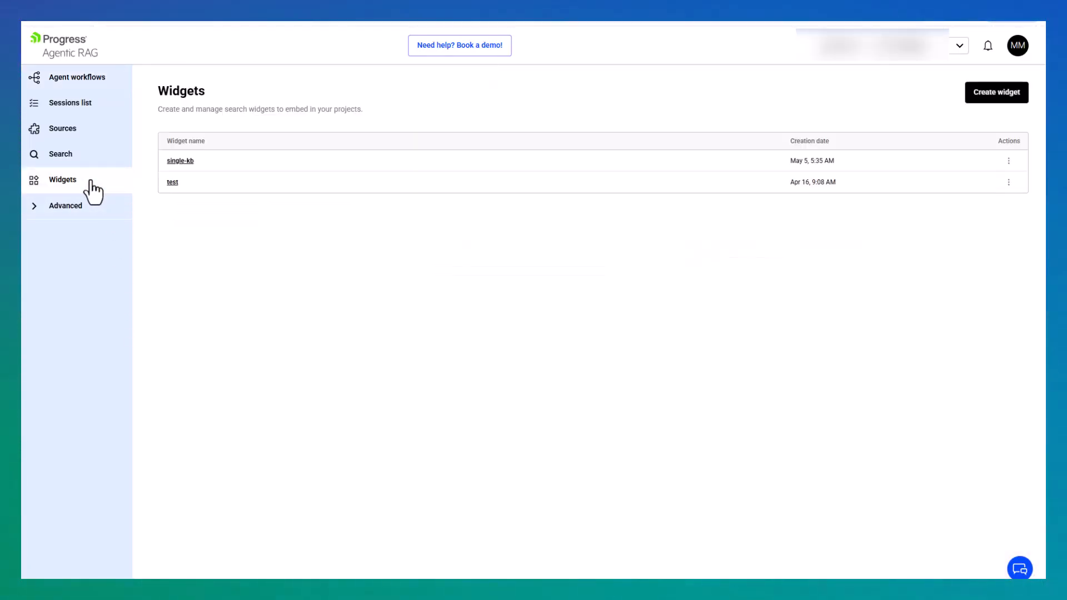
left_click(992, 99)
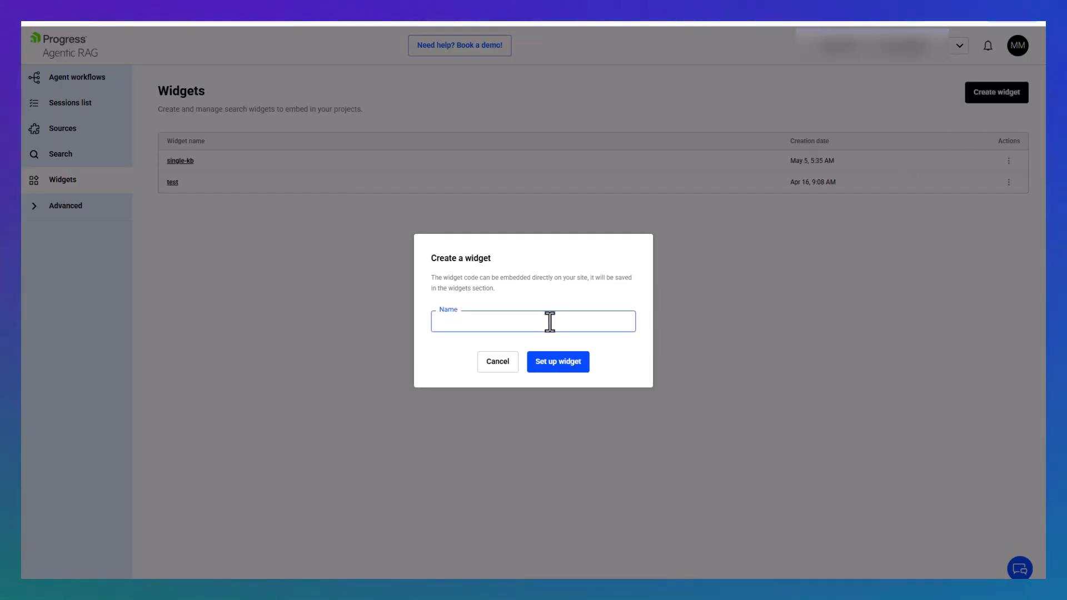
type("Ingred")
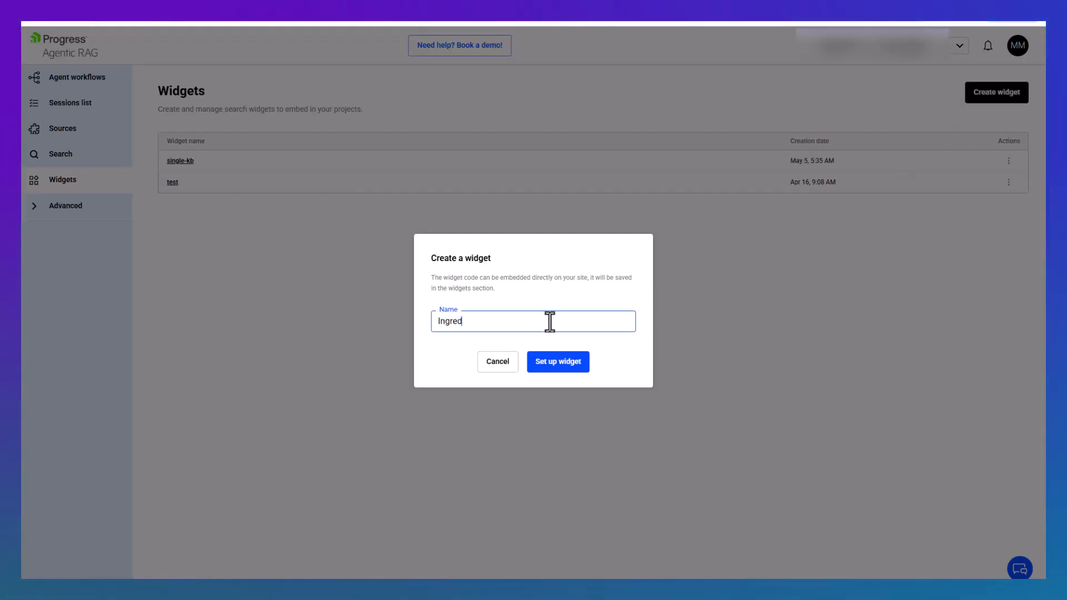
type("ients Widget")
left_click(561, 364)
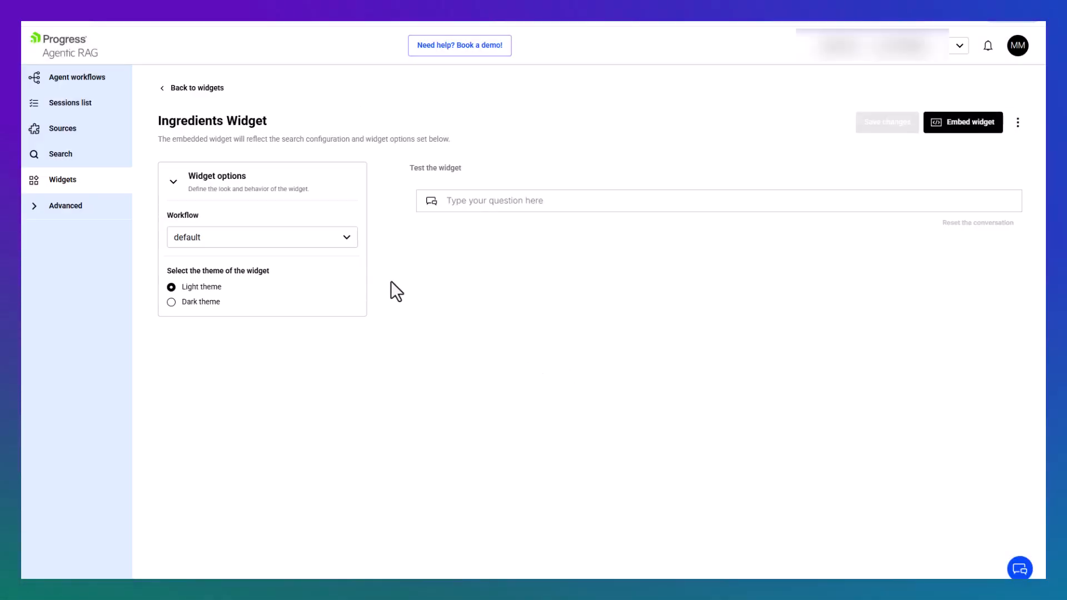
left_click(348, 243)
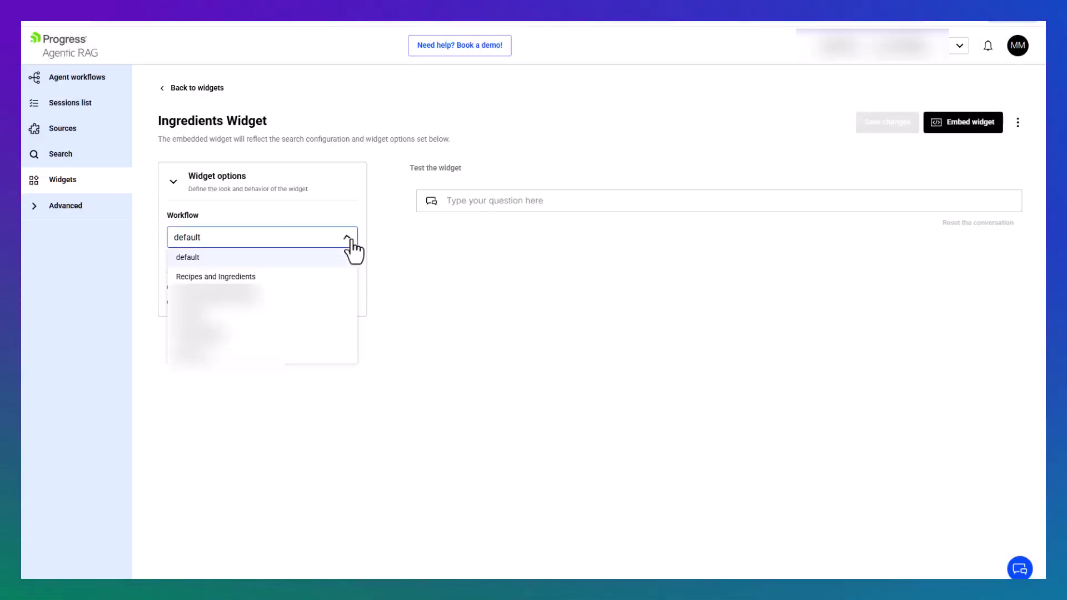
left_click(314, 280)
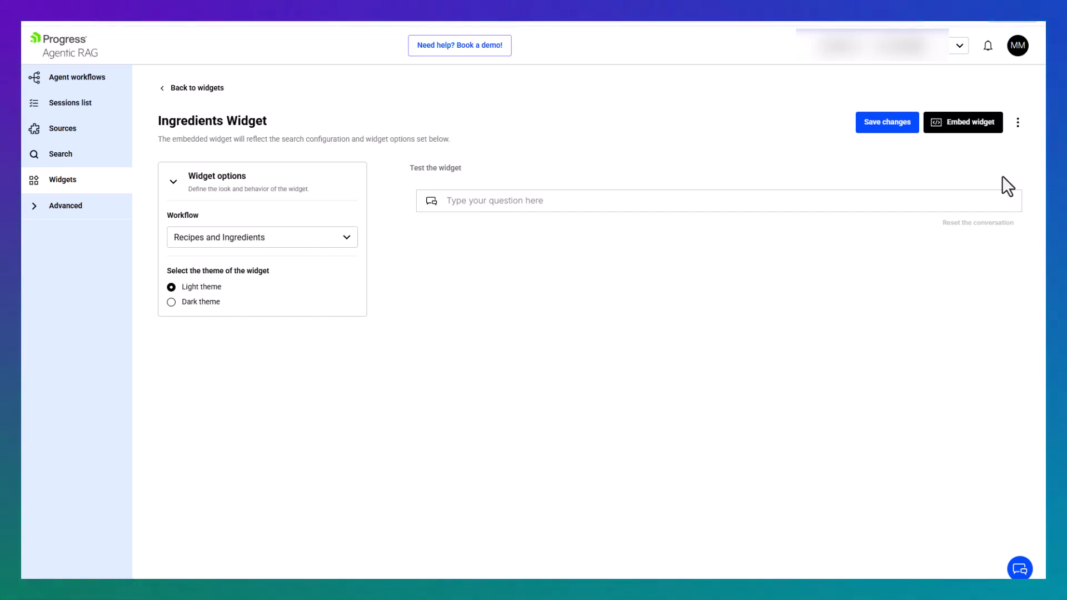
- Copy the Ingredients Widget's embed code snippet
left_click(988, 127)
left_click(538, 399)
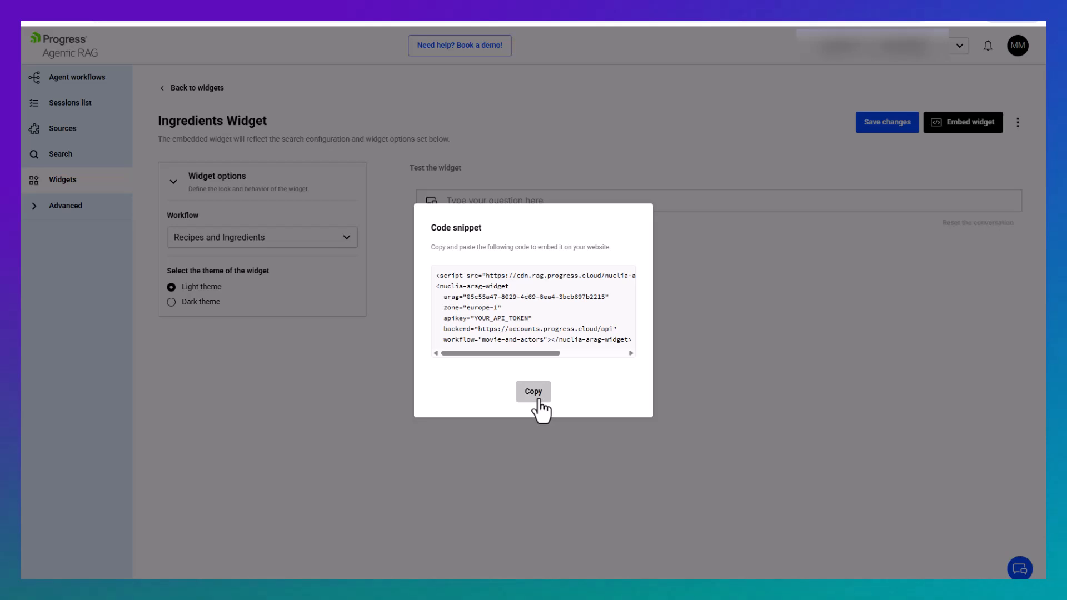
left_click(538, 399)
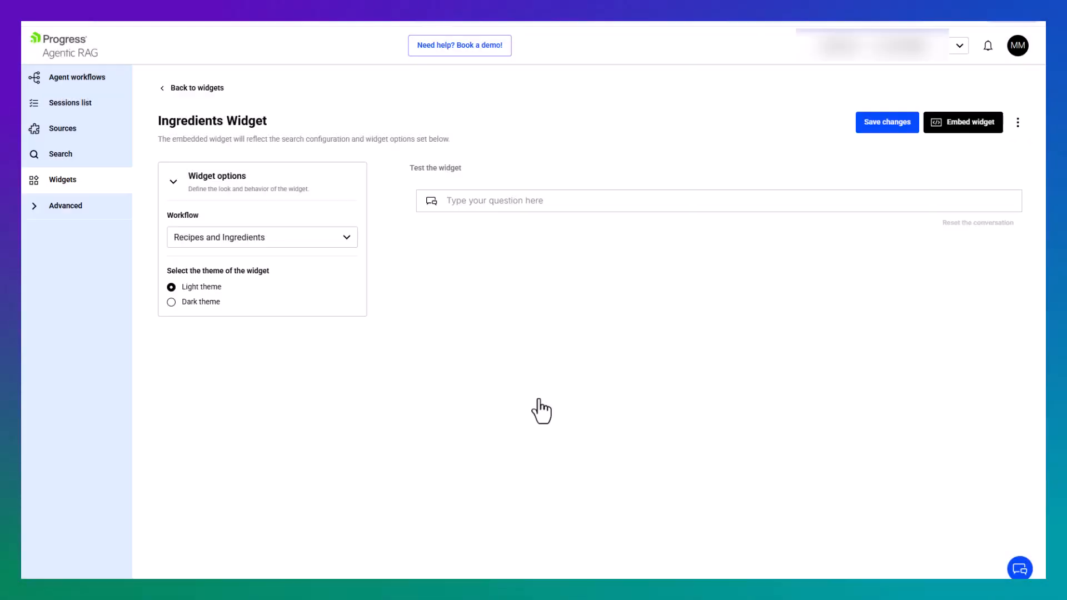